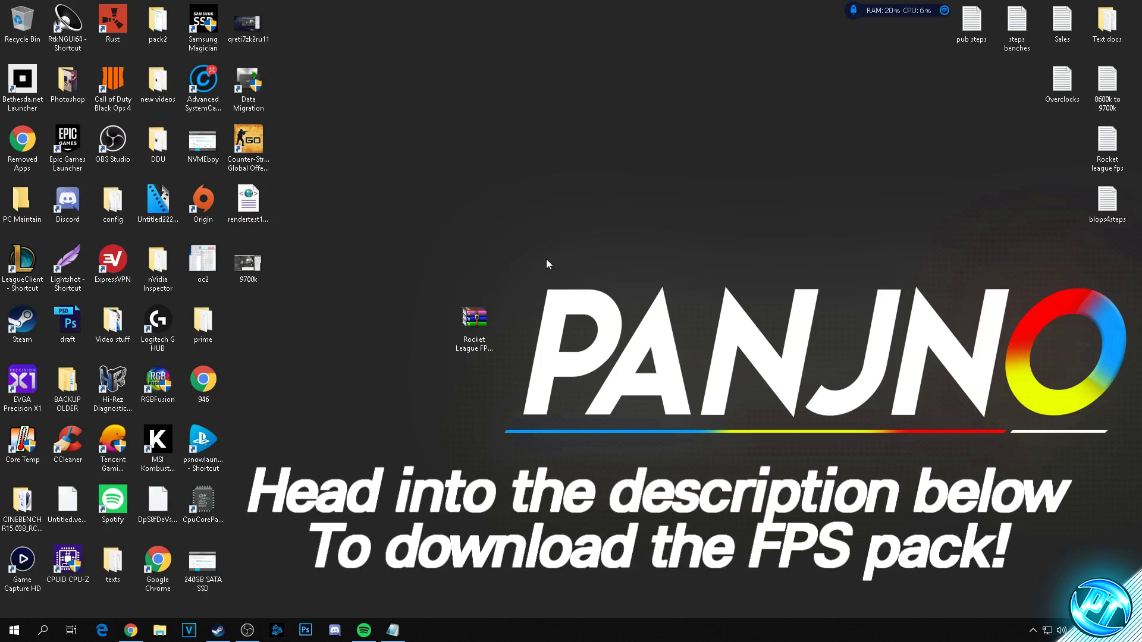
Extract the Rocket League FPS pack by panj v2 archive directly onto the desktop
left_click(483, 324)
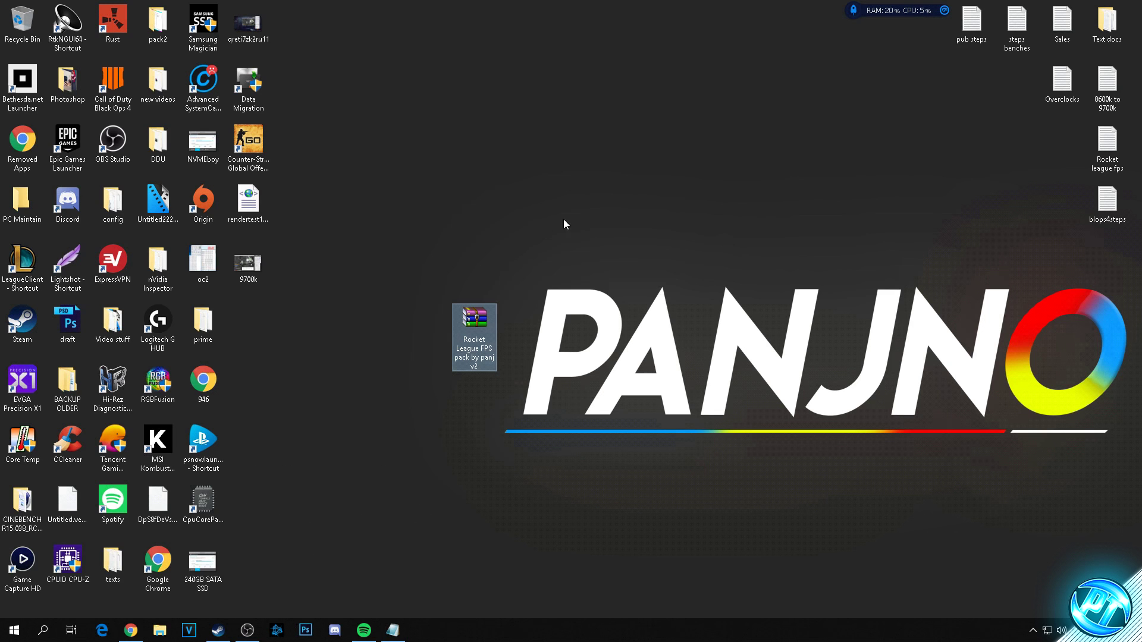
left_click(540, 200)
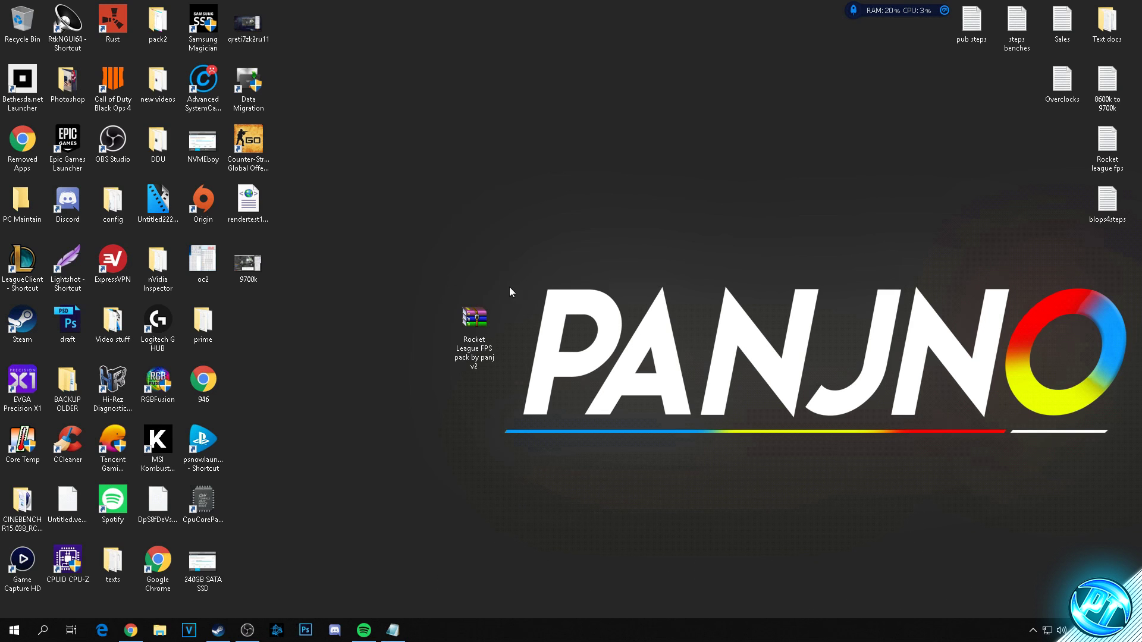
right_click(482, 326)
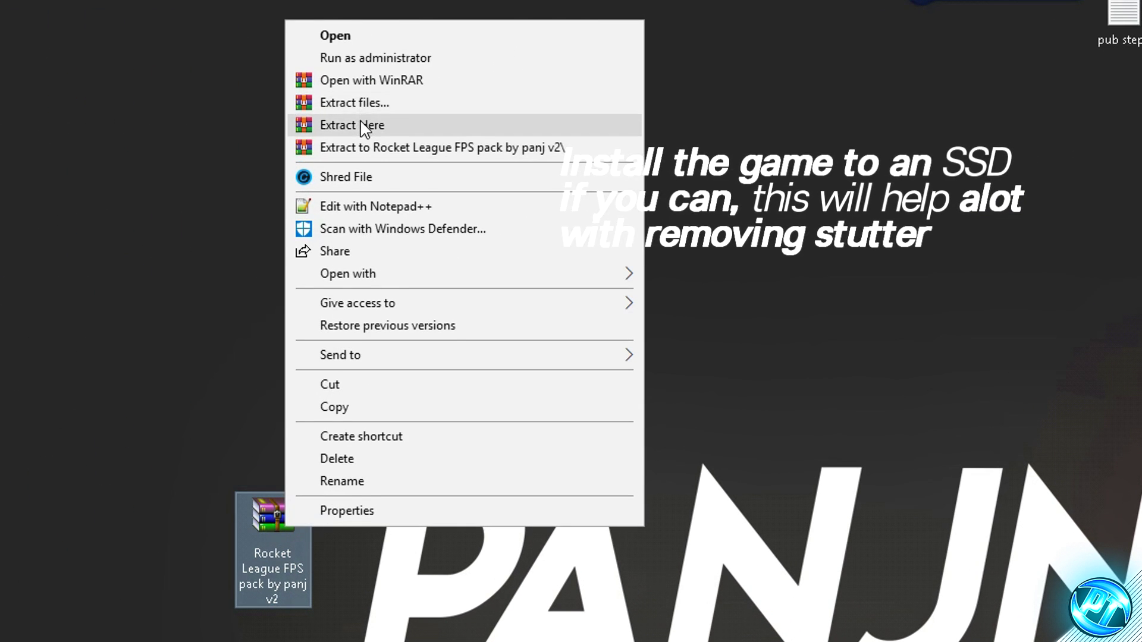
left_click(365, 126)
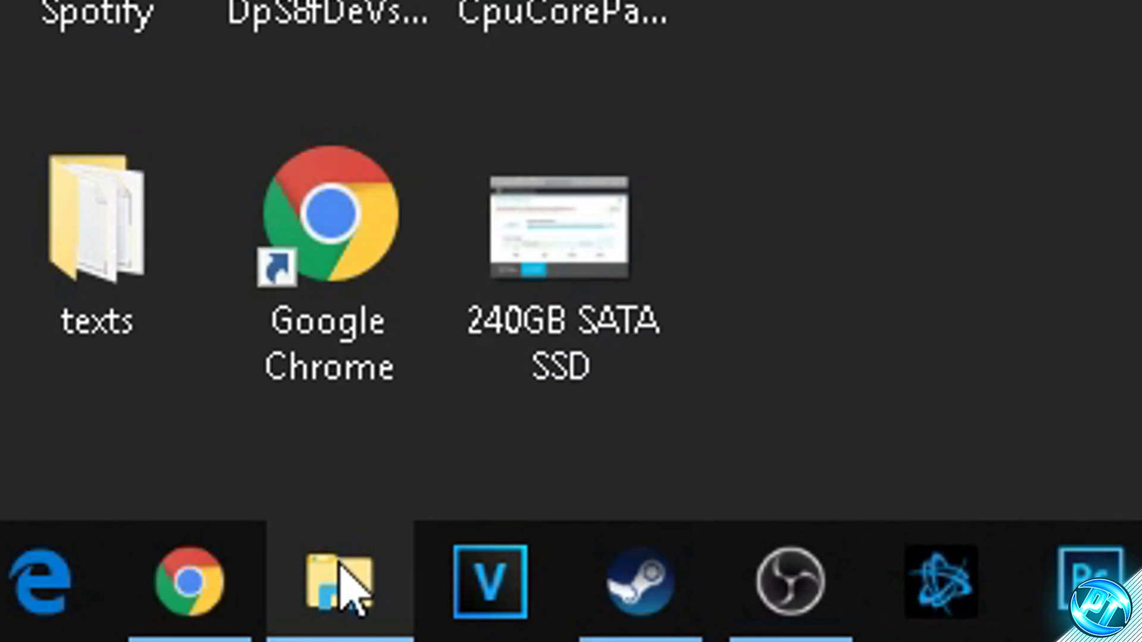
In File Explorer, open Rocket League's Config folder under Documents, My Games, Rocket League, TAGame
left_click(160, 631)
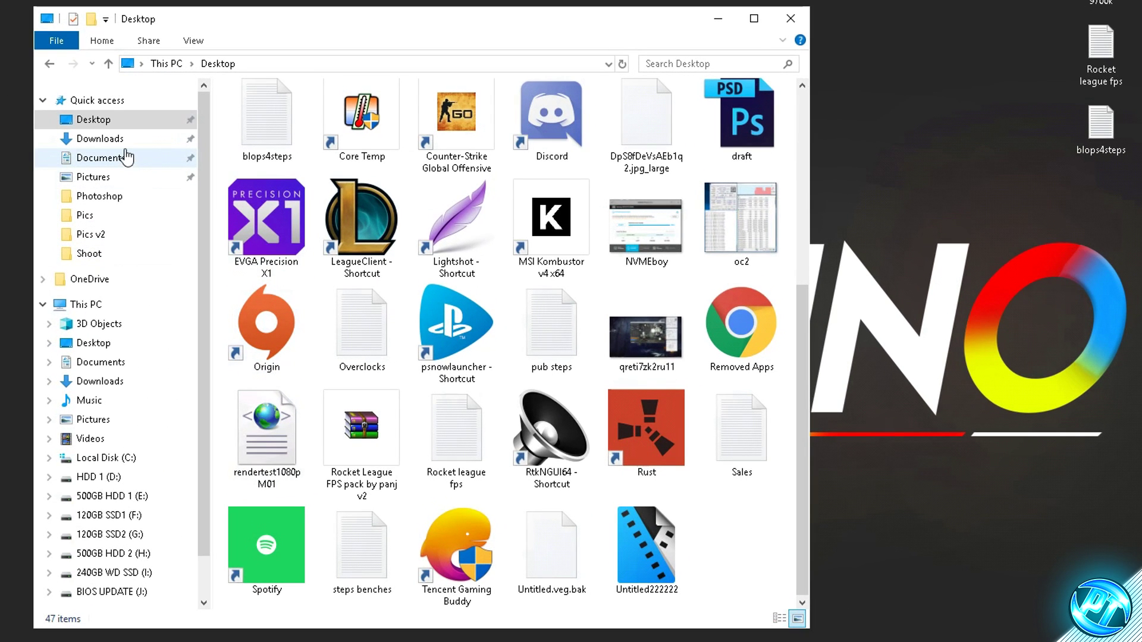
left_click(118, 165)
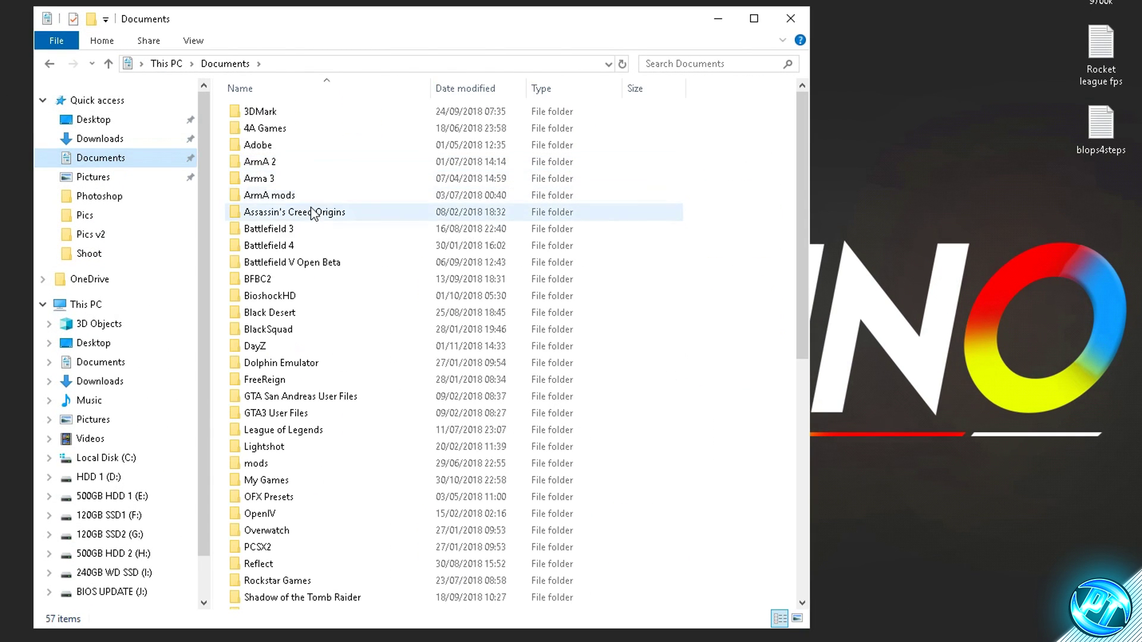
double_click(280, 482)
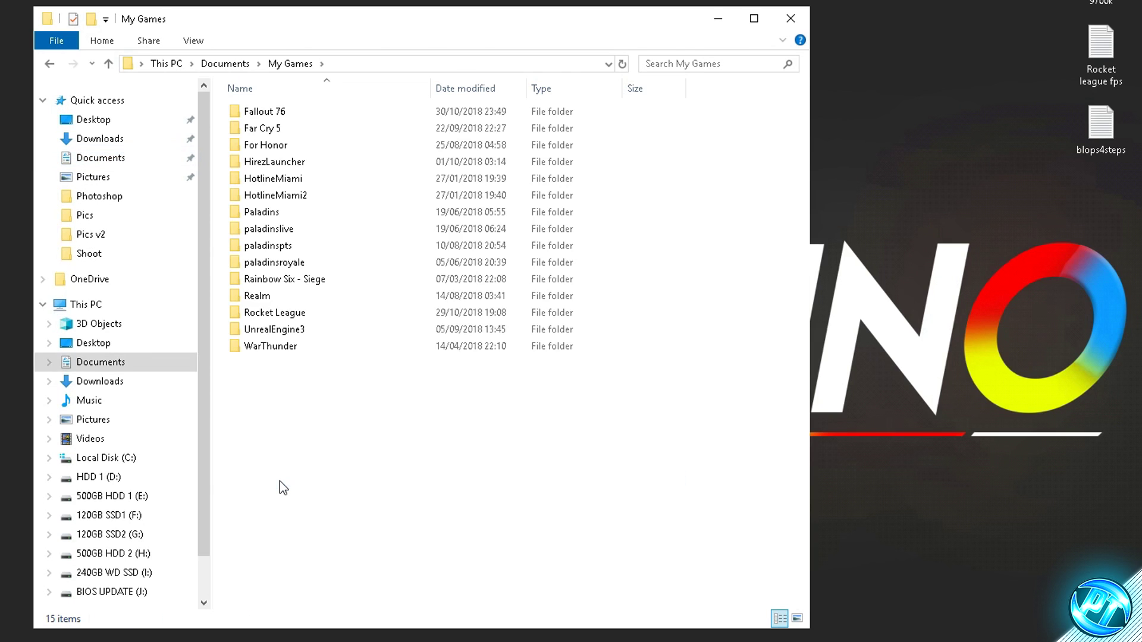
double_click(326, 318)
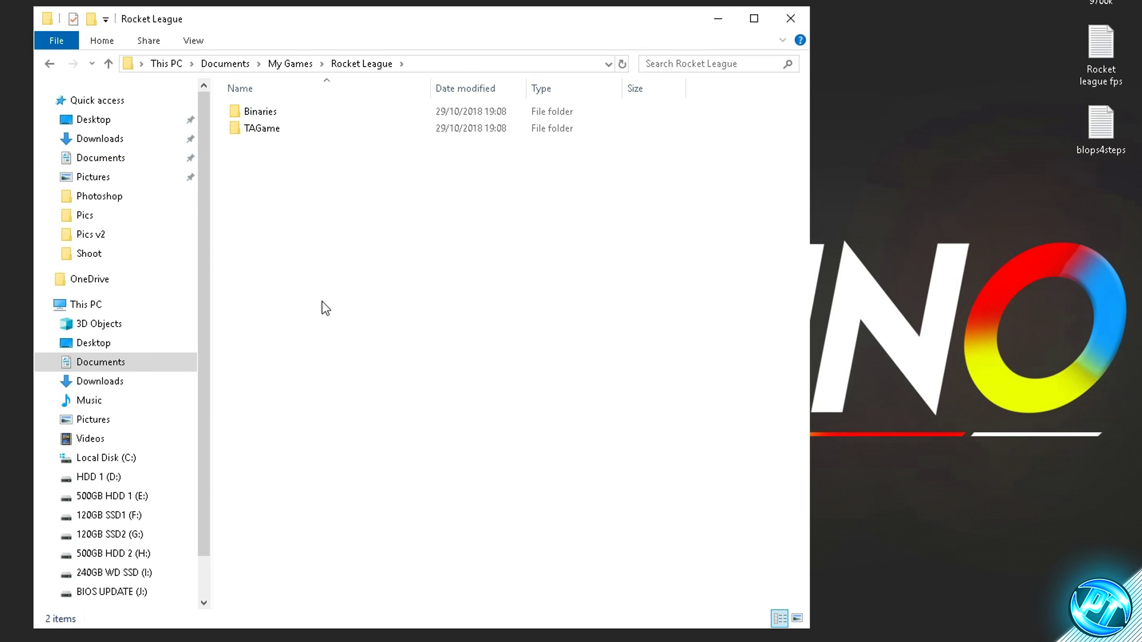
double_click(262, 128)
double_click(288, 130)
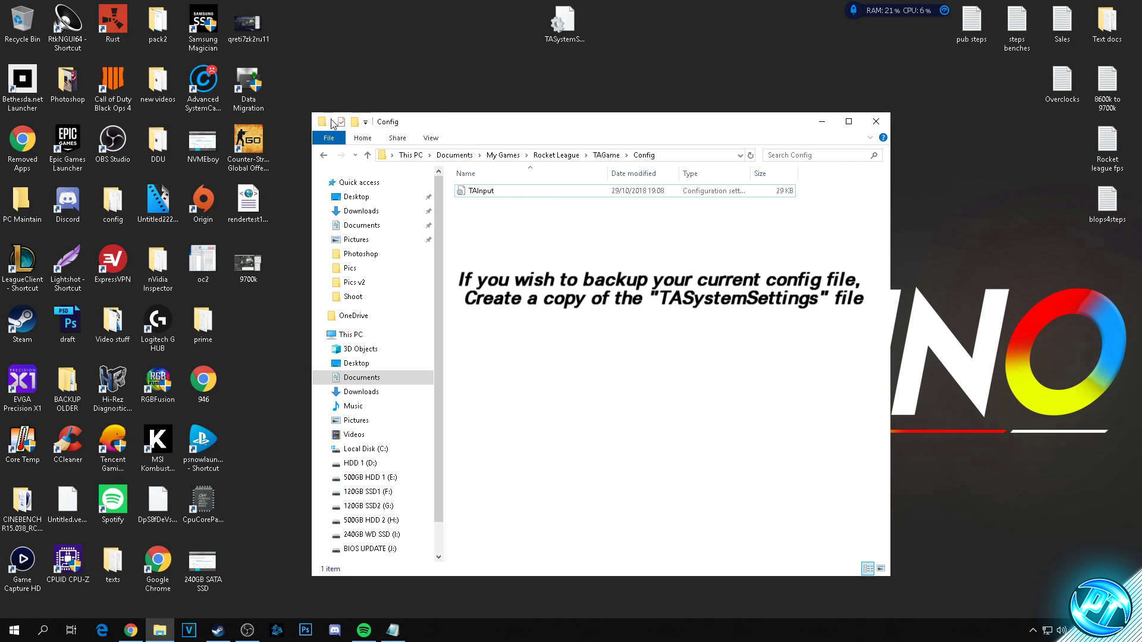
Open the extracted FPS pack's Configs folder in a separate window placed beside the game's Config folder
left_click_drag(313, 113, 410, 114)
left_click_drag(480, 125, 727, 141)
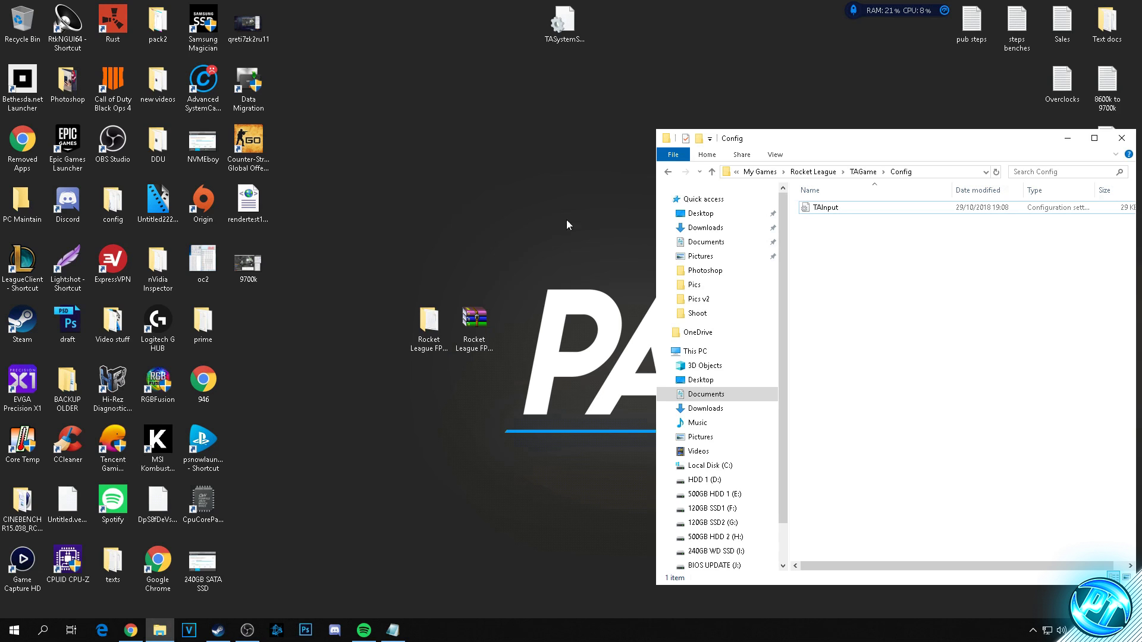
double_click(434, 318)
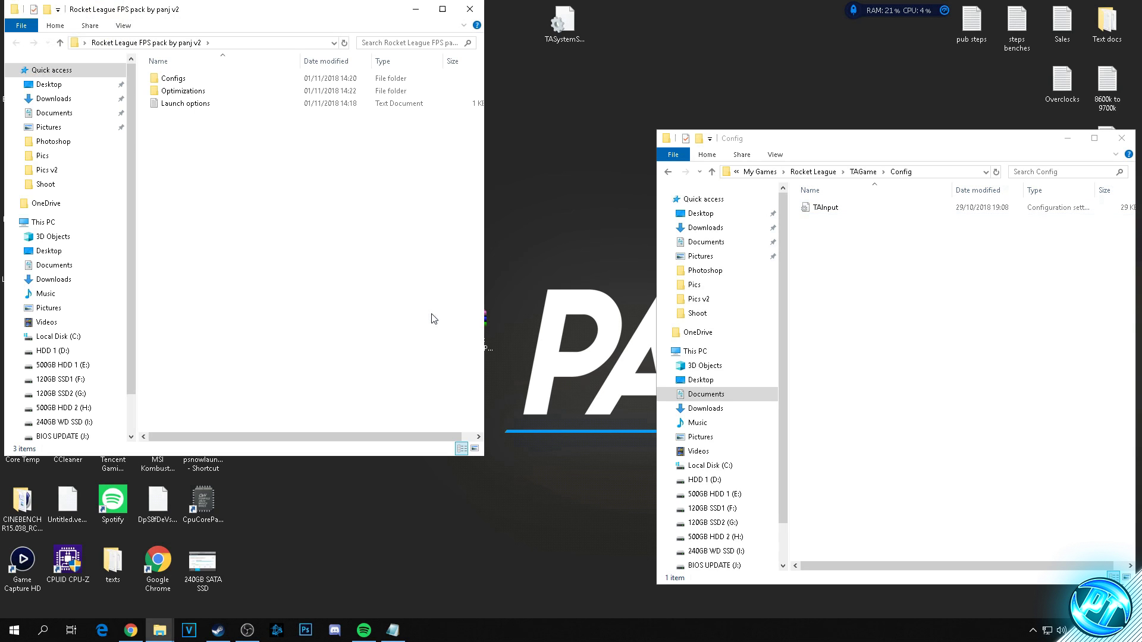
left_click_drag(327, 6, 464, 108)
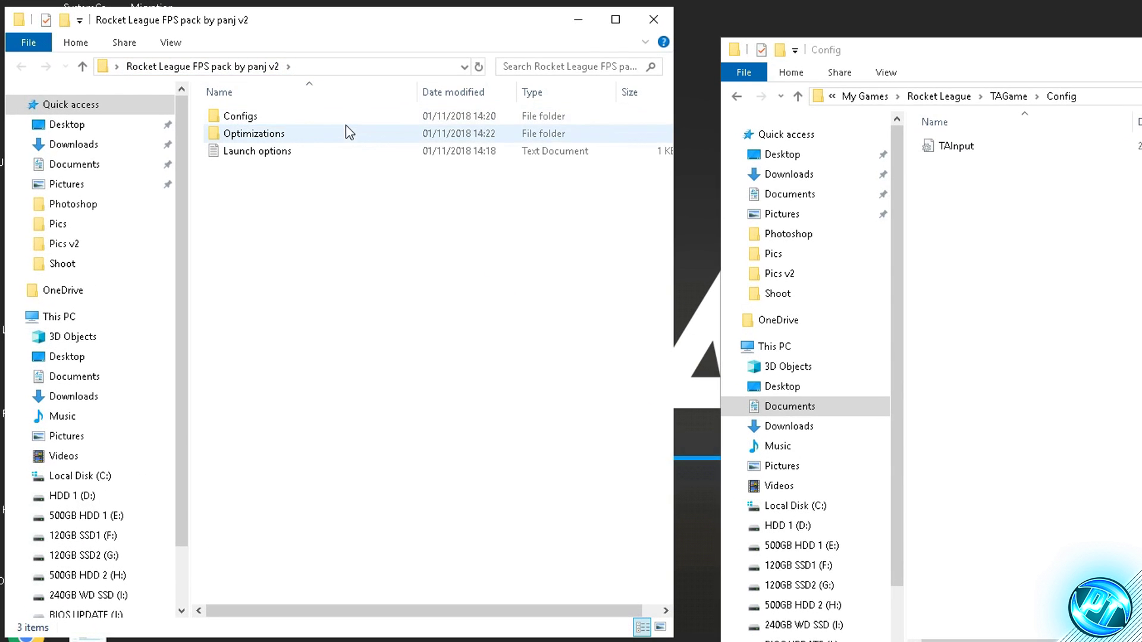
double_click(240, 116)
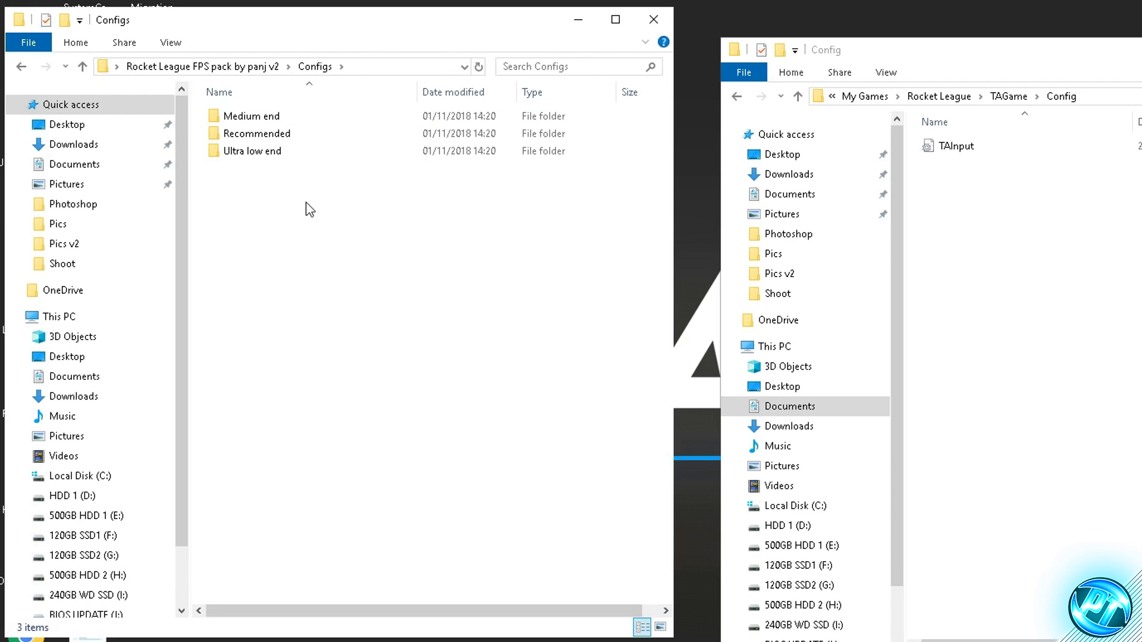
left_click(313, 137)
left_click(315, 220)
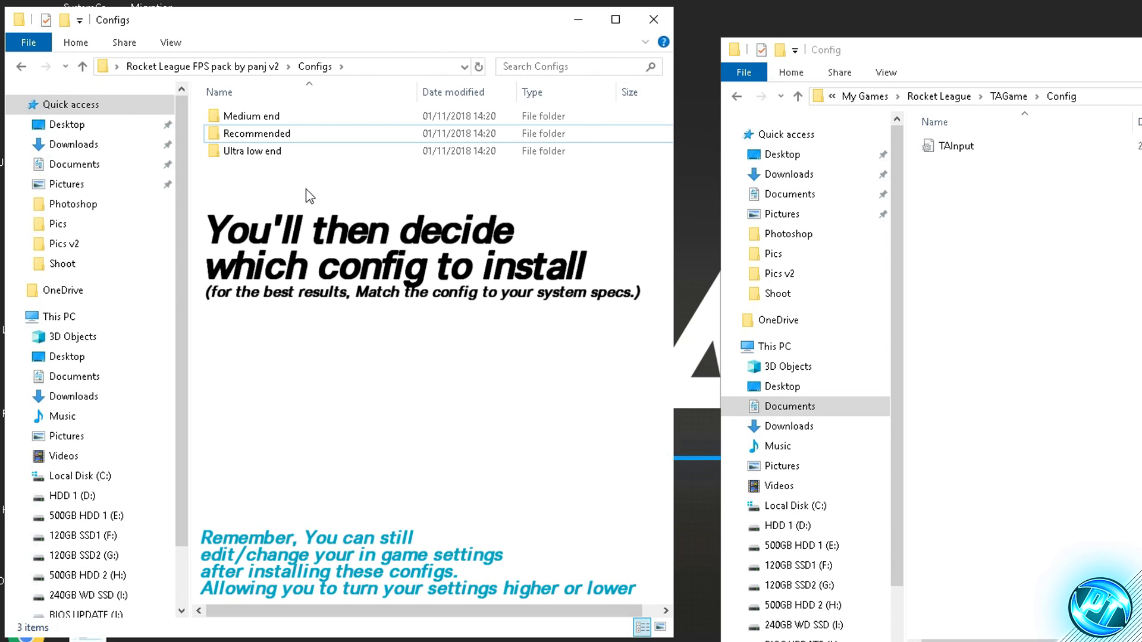
left_click(316, 158)
left_click(293, 199)
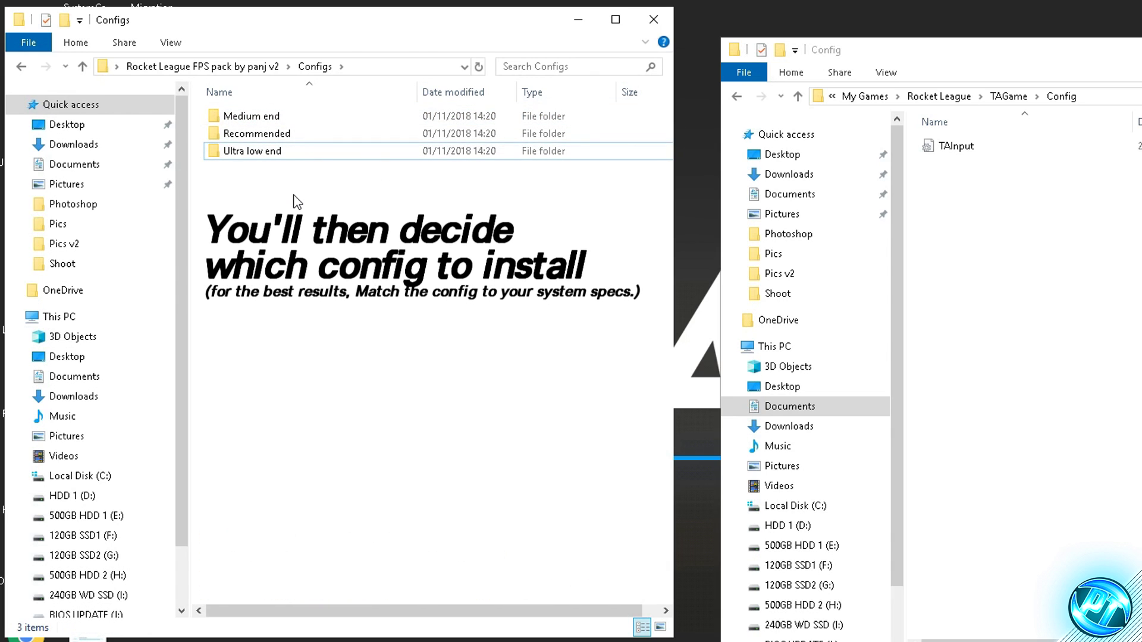
left_click(291, 199)
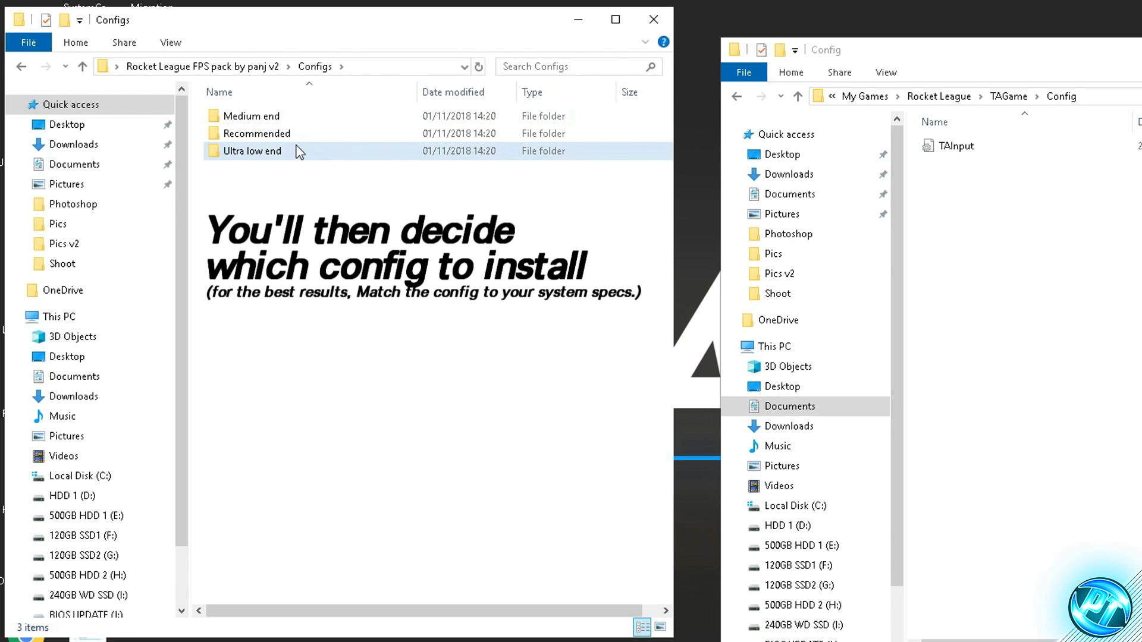
Move the TASystemSettings file from the pack's Recommended folder into the game's Config folder, and close both folder windows
mouse_move(304, 145)
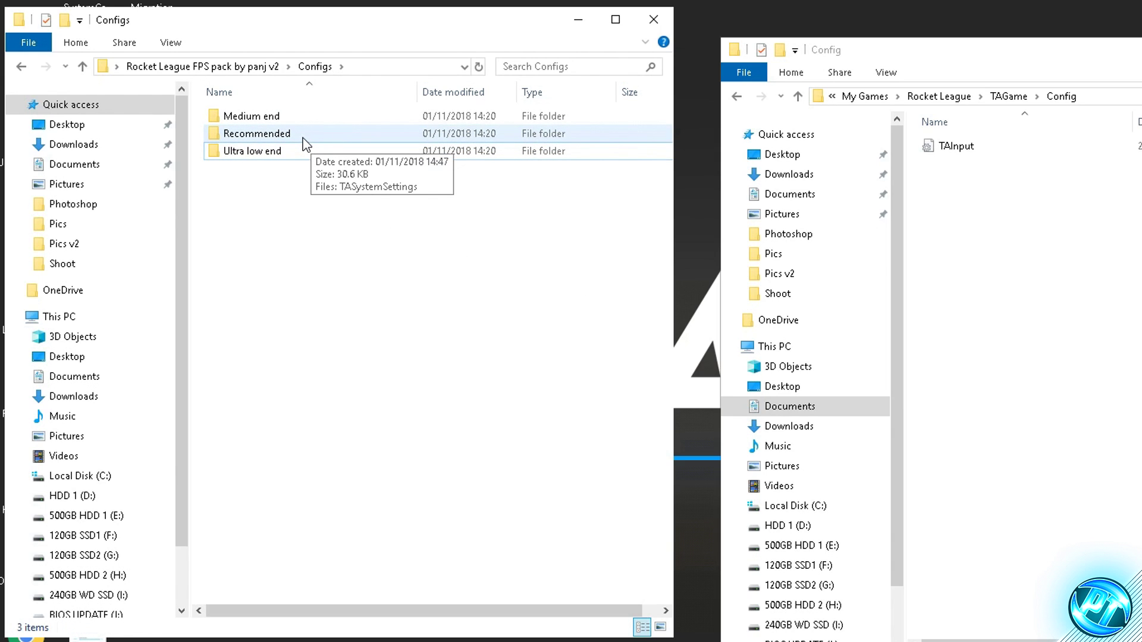
double_click(305, 145)
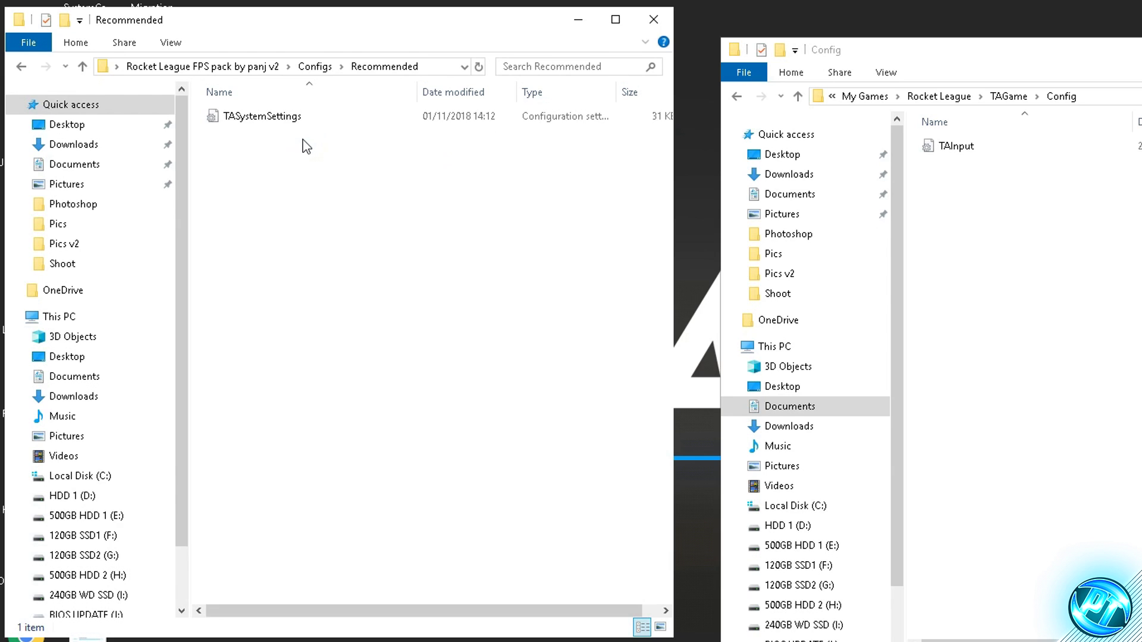
left_click(265, 119)
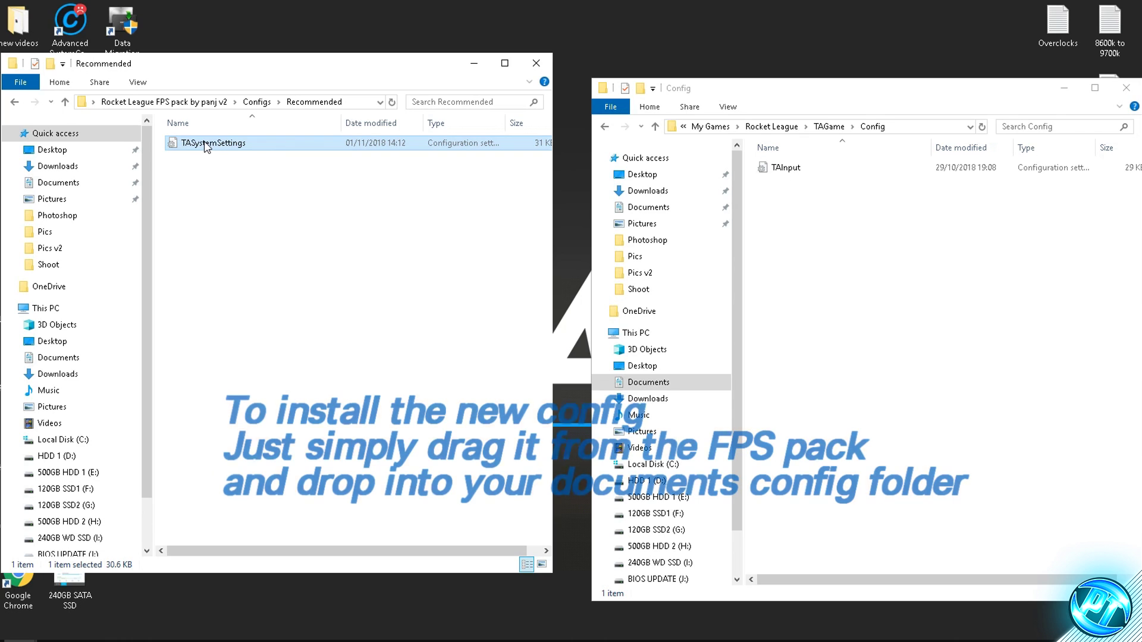
left_click_drag(205, 146, 860, 281)
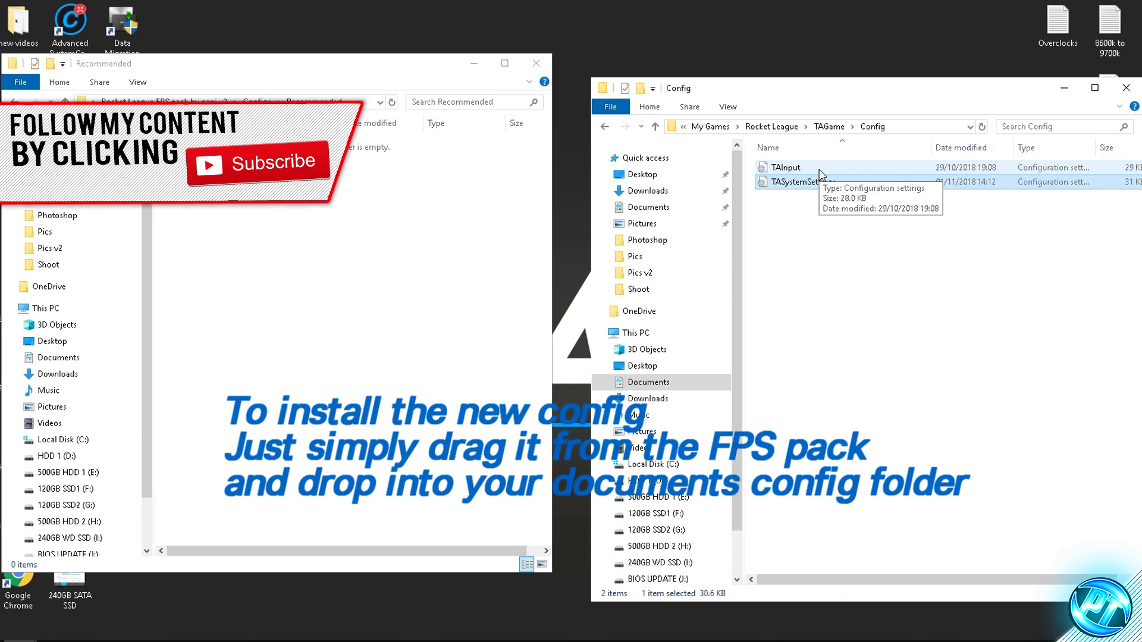
left_click(536, 64)
left_click(1126, 87)
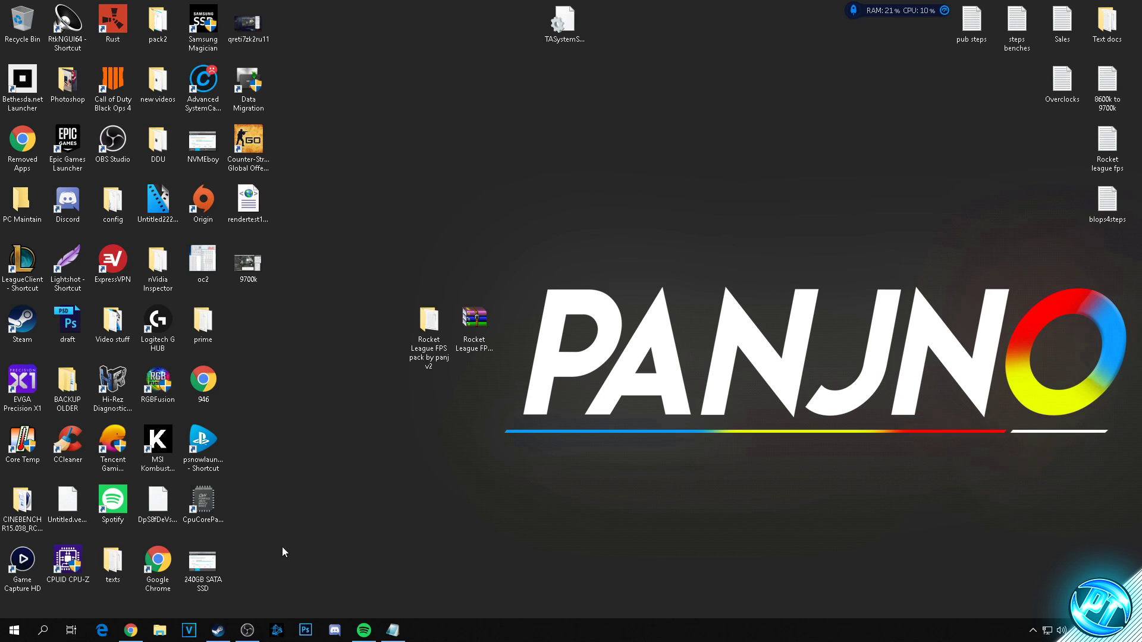
Switch to Steam and disable the in-game Steam Overlay in Rocket League's properties
left_click(224, 637)
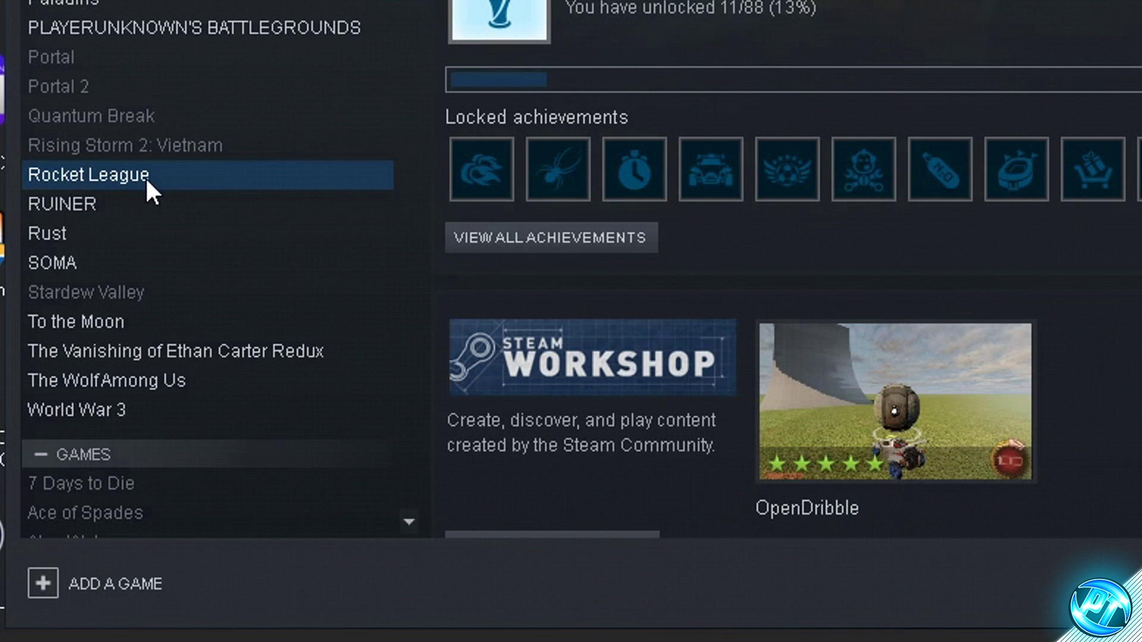
right_click(92, 409)
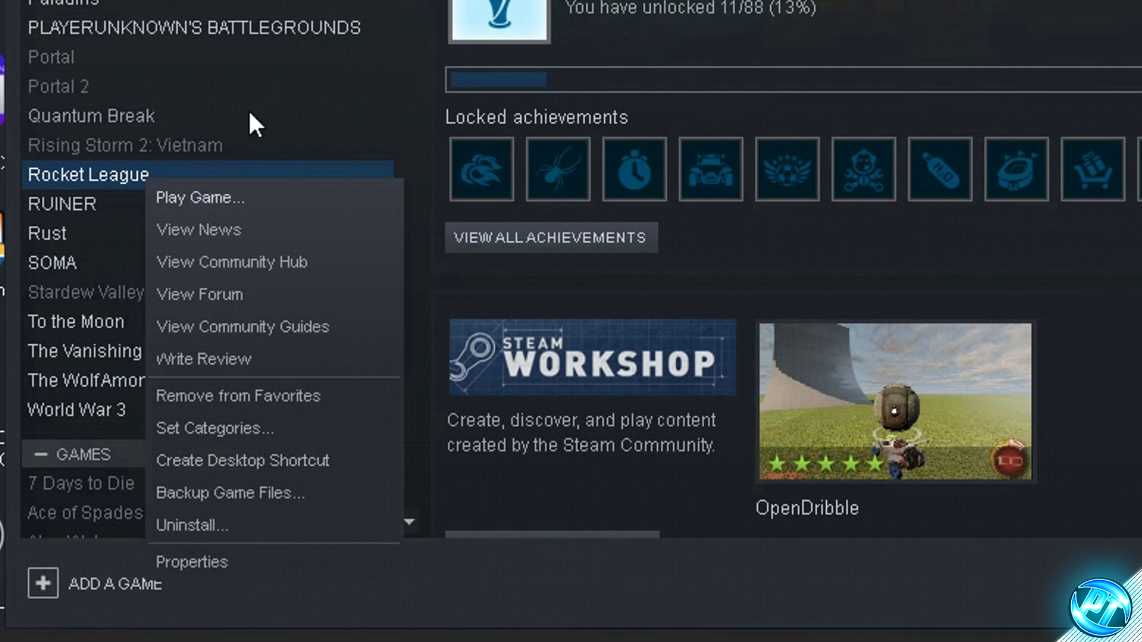
left_click(216, 562)
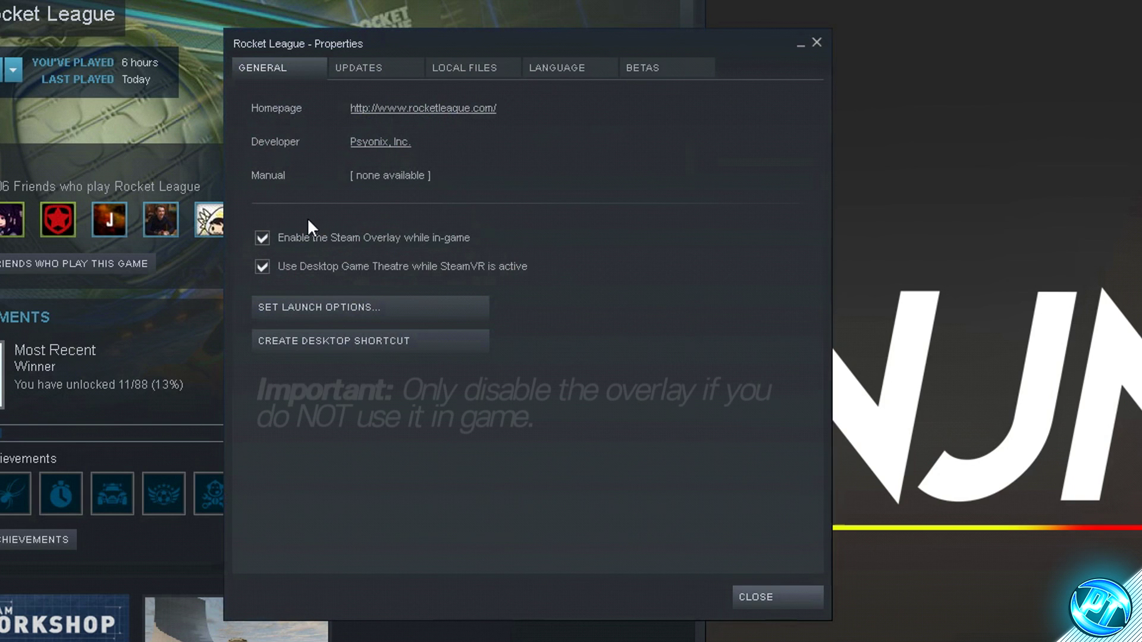
left_click(315, 237)
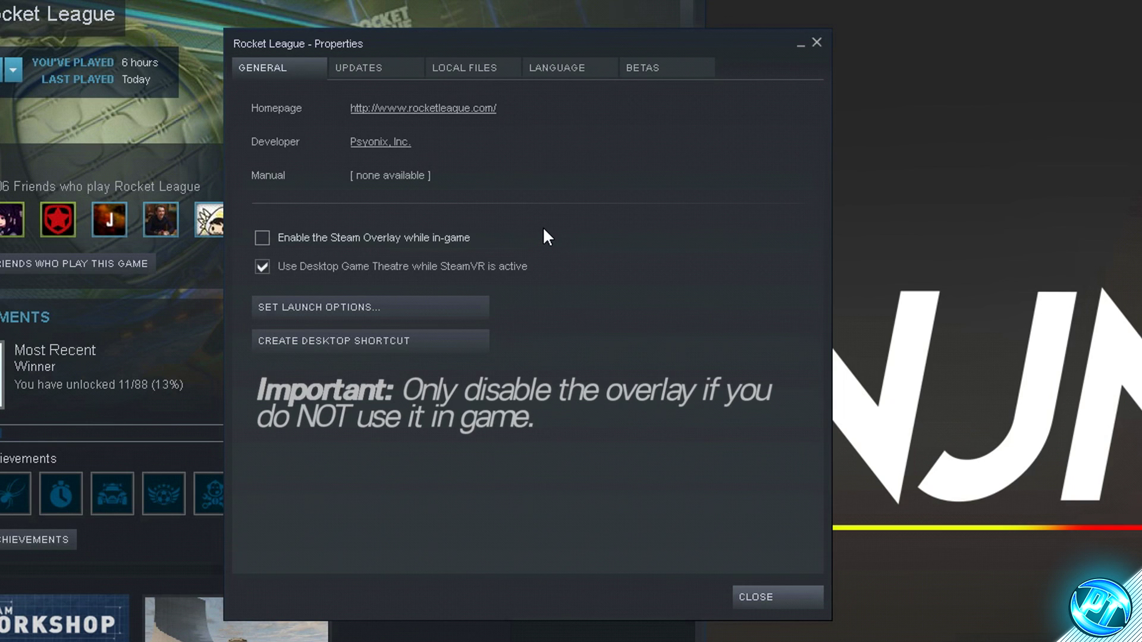
Browse Rocket League's local installation files and open the Win32 folder inside Binaries
left_click(480, 79)
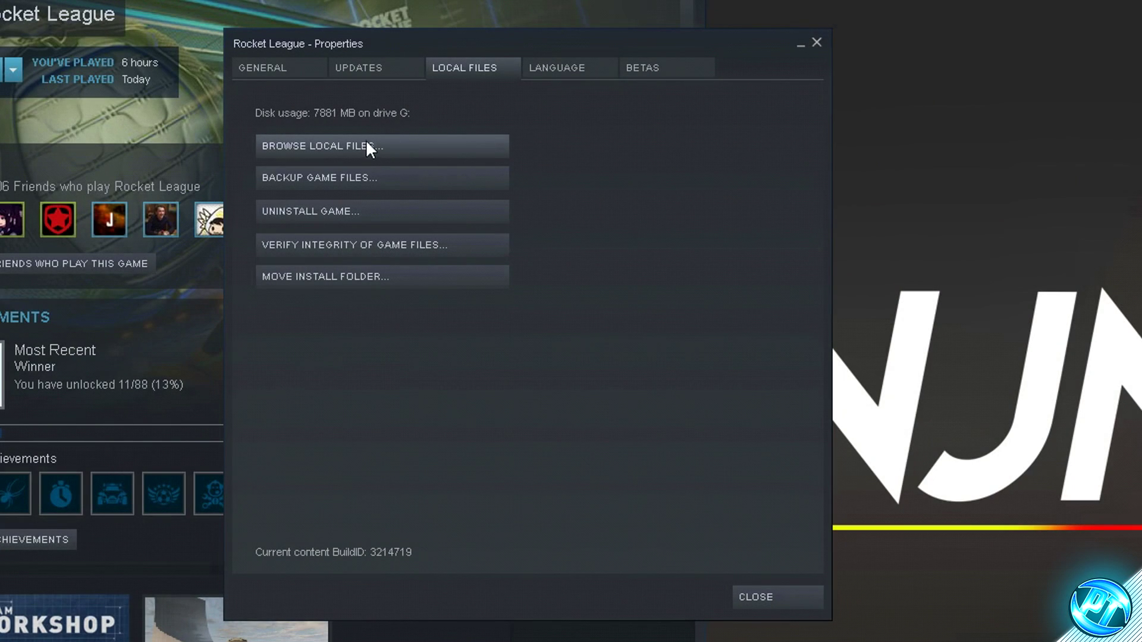
left_click(368, 146)
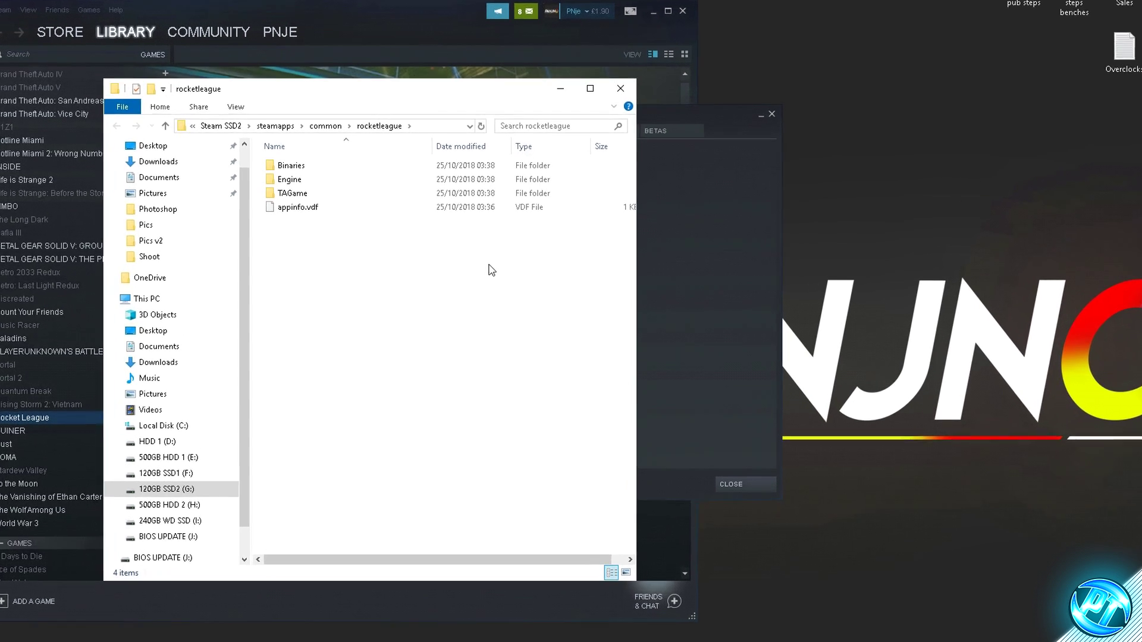
double_click(251, 123)
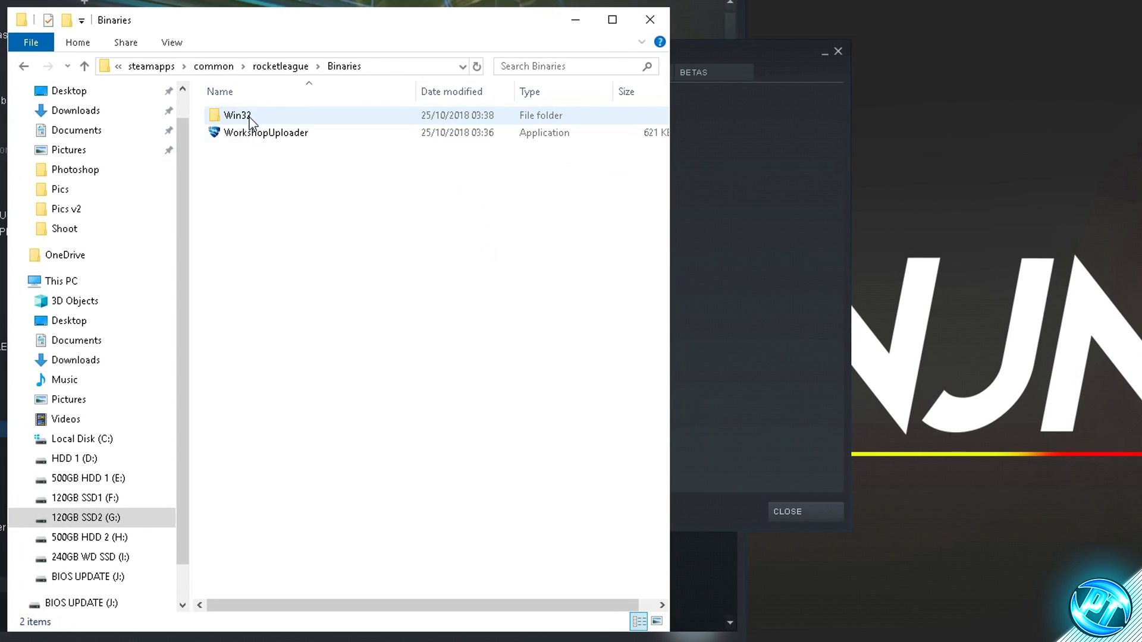
double_click(283, 119)
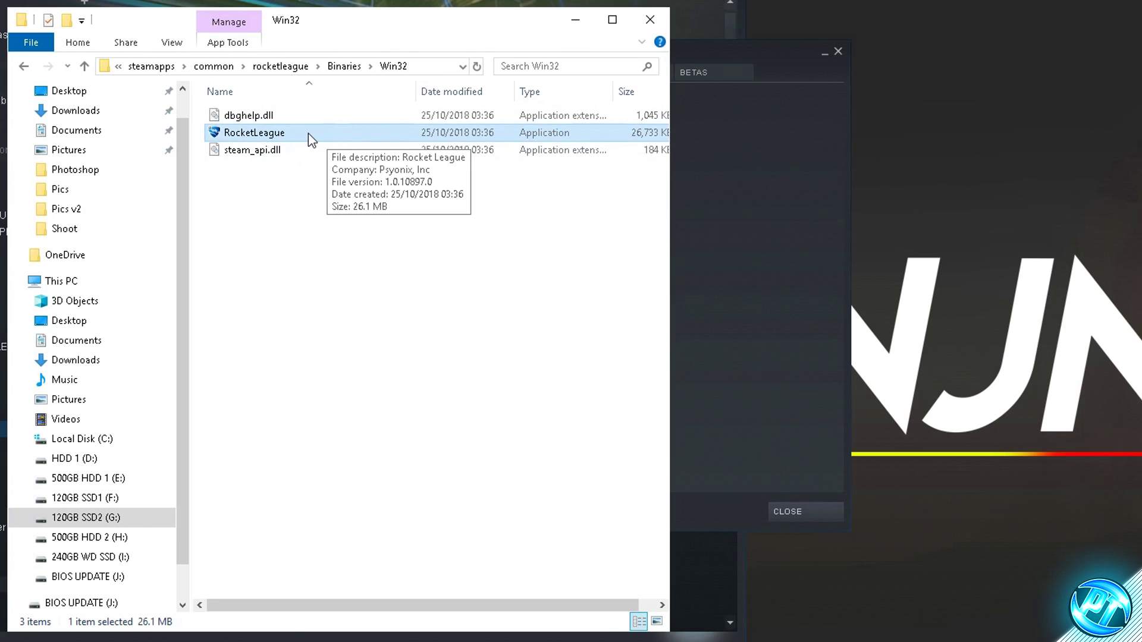
Disable full-screen optimisations in the compatibility properties of the RocketLeague application in the Win32 folder
right_click(309, 134)
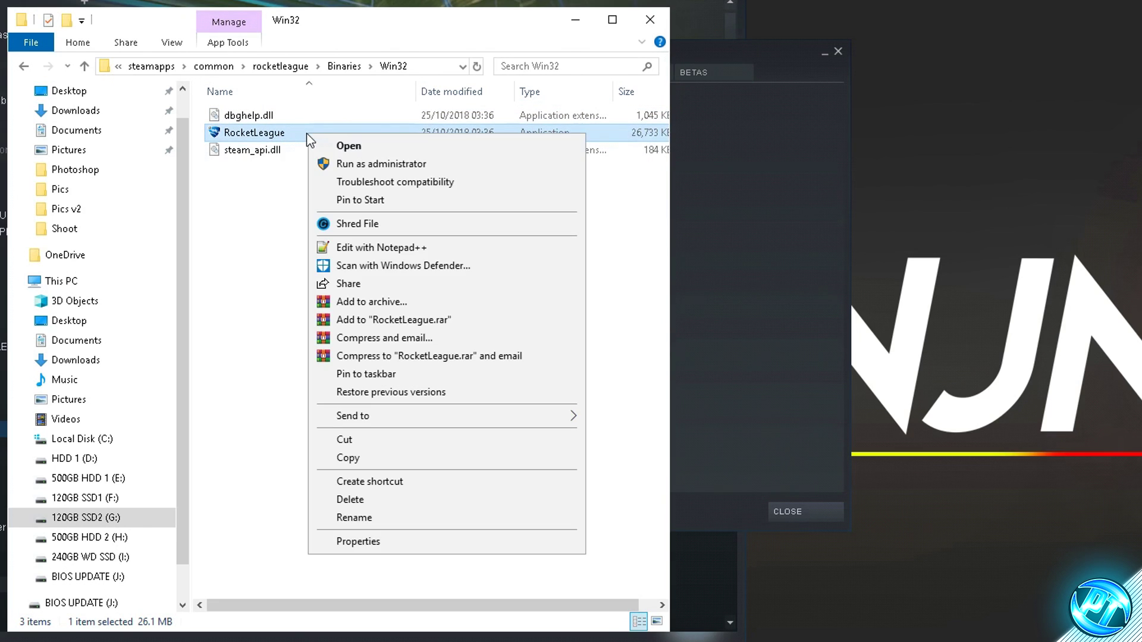
left_click(359, 541)
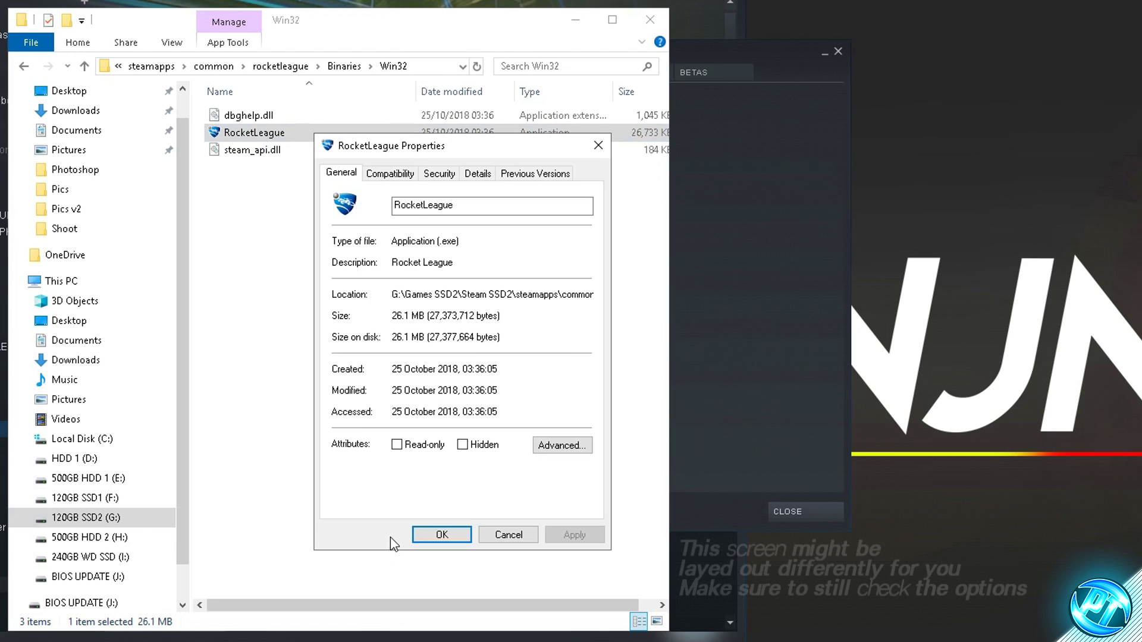
left_click(394, 174)
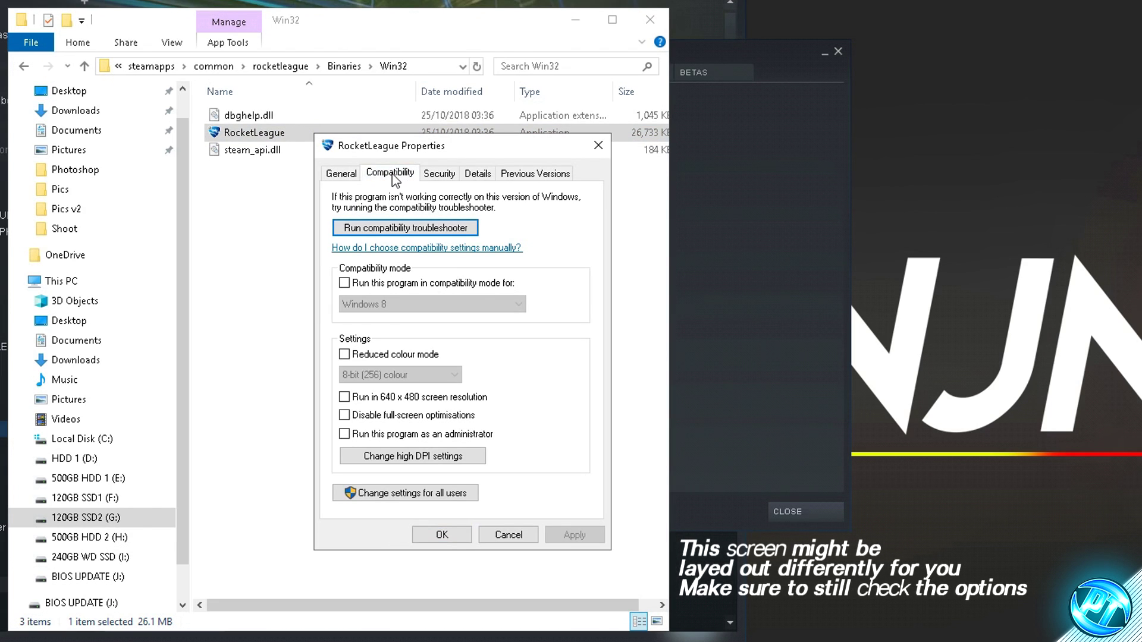
left_click(374, 417)
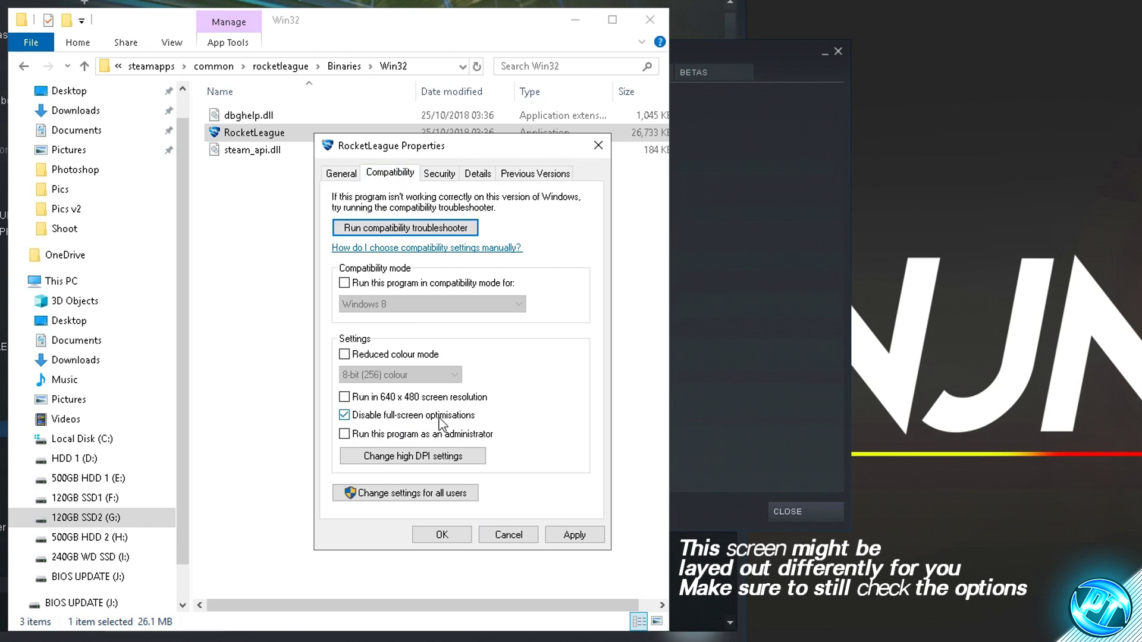
Override RocketLeague's high DPI scaling behaviour with scaling performed by Application, save the properties, and close the Win32 folder
left_click(416, 457)
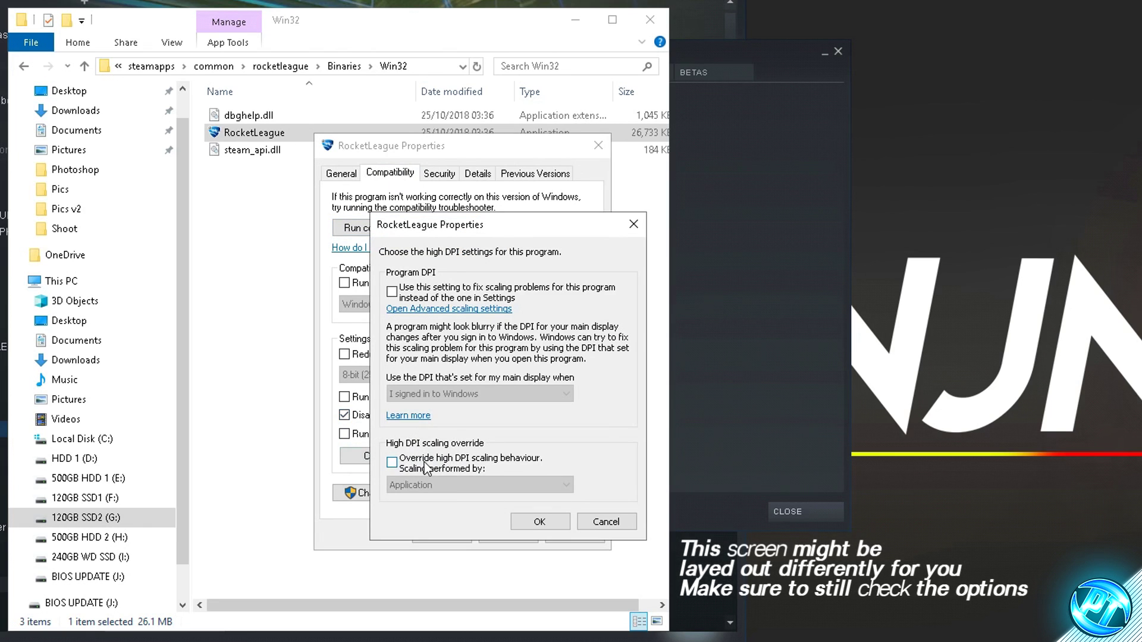
left_click(426, 468)
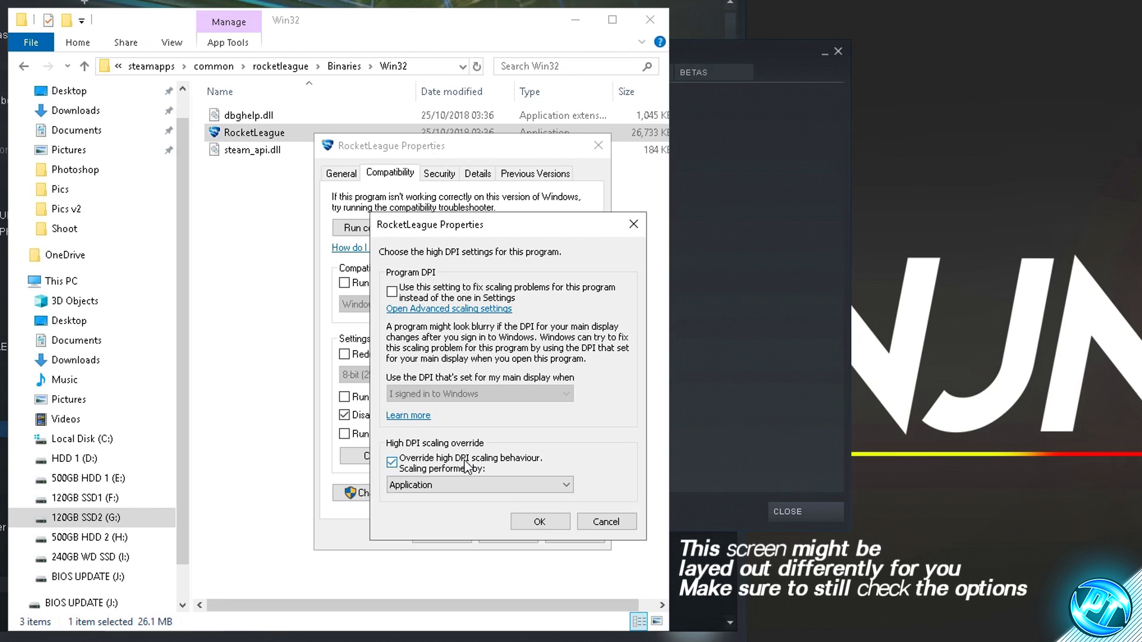
left_click(538, 521)
left_click(569, 536)
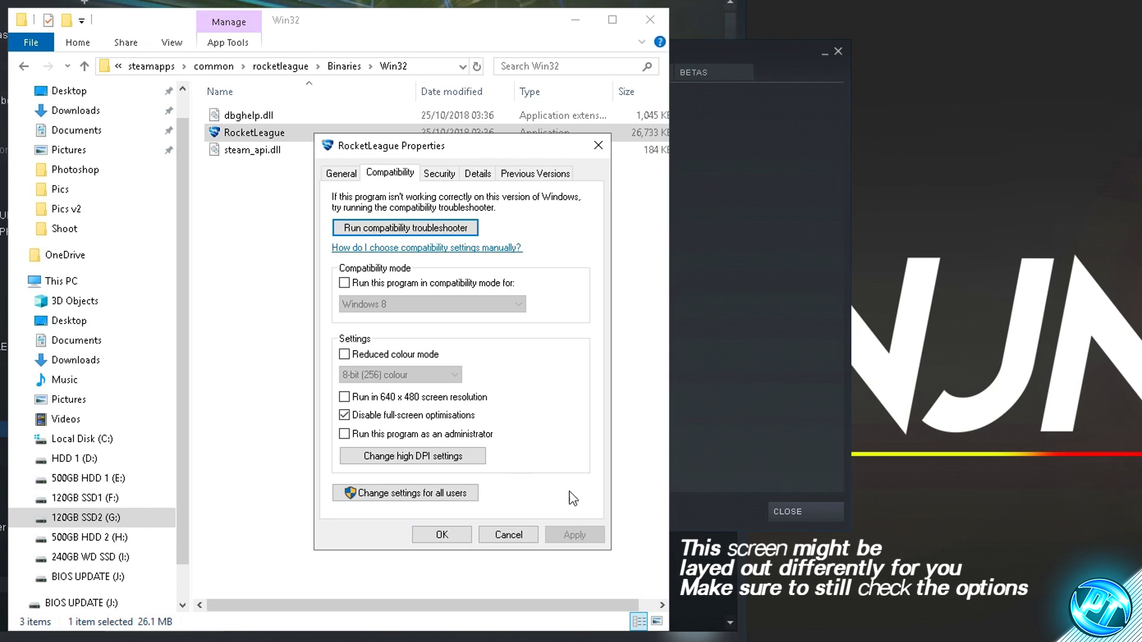
left_click(440, 534)
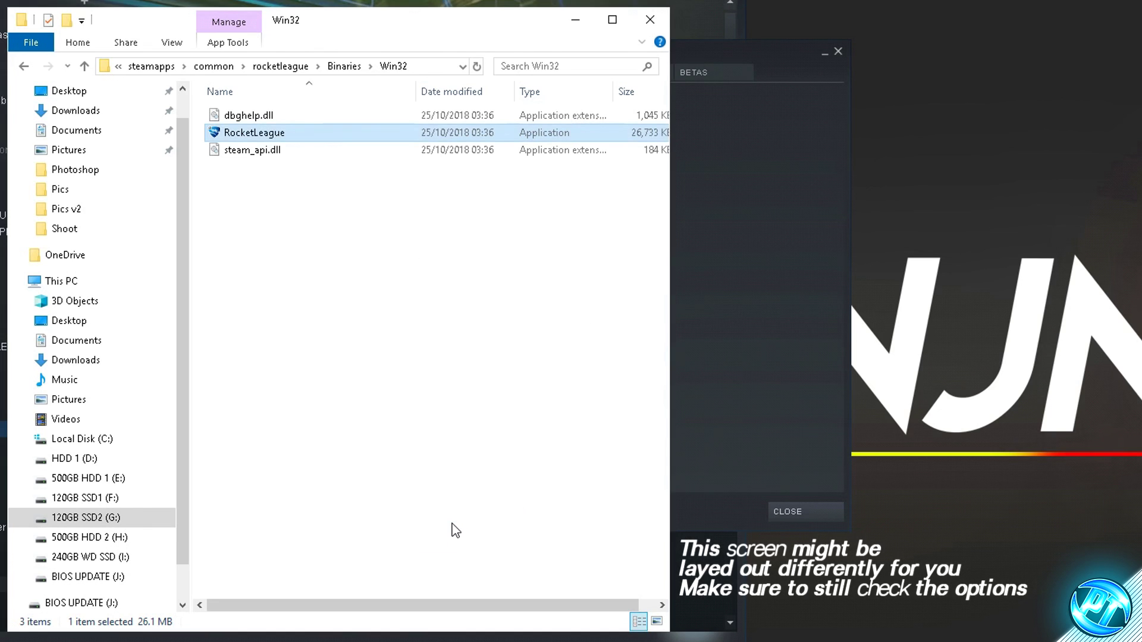
left_click(643, 26)
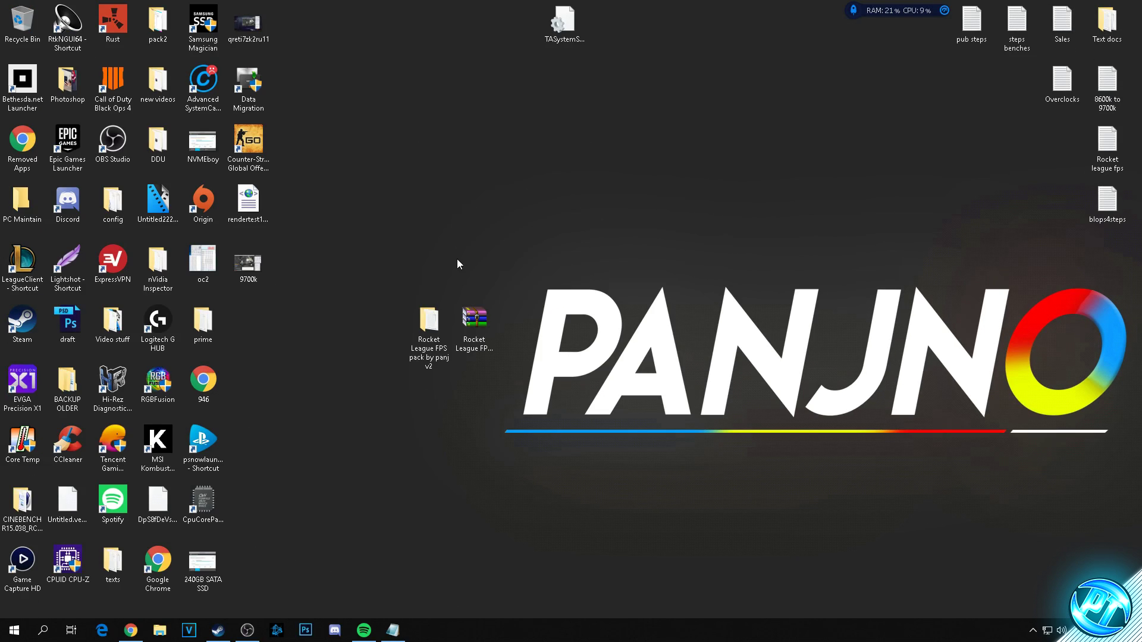
Open the Rocket Process Manager folder inside the FPS pack's Optimizations folder and look over the three priority files
double_click(430, 322)
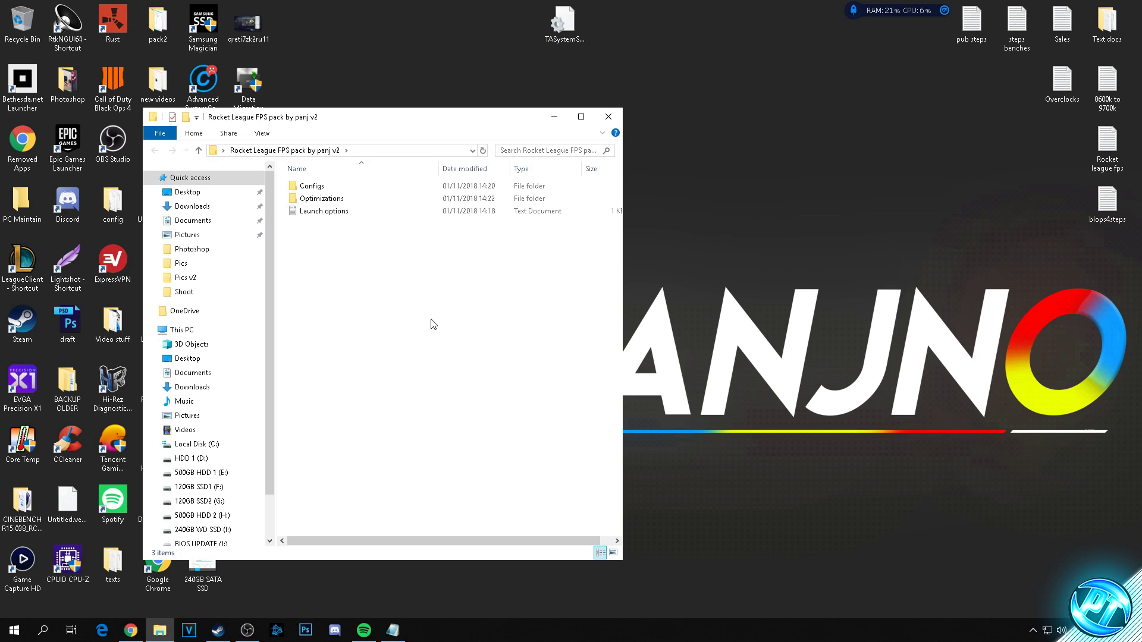
double_click(341, 200)
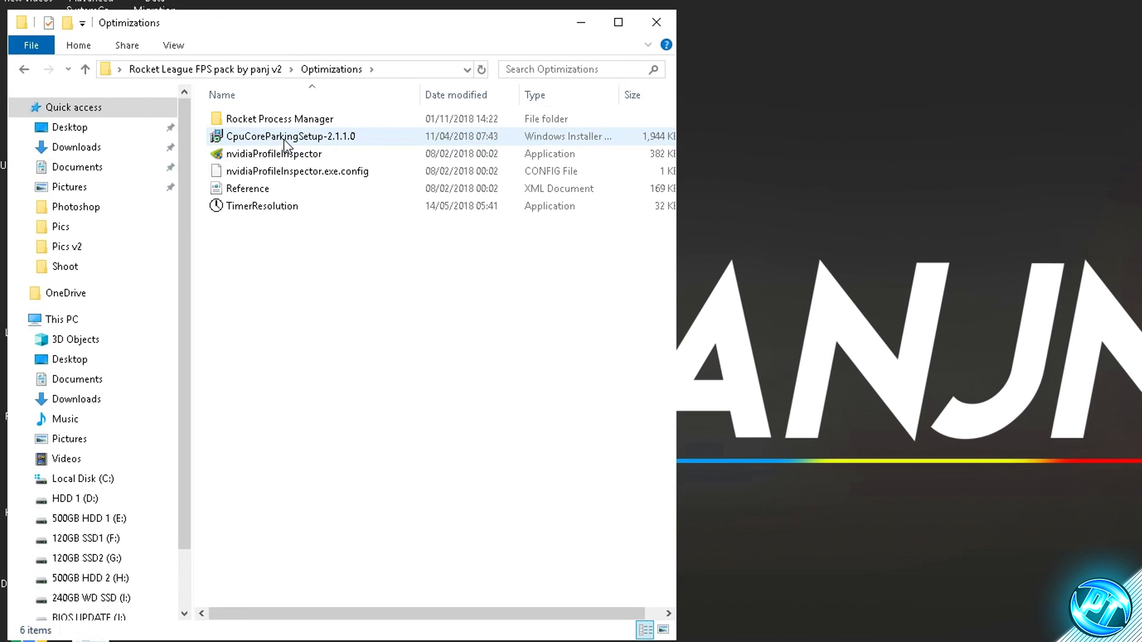
double_click(326, 121)
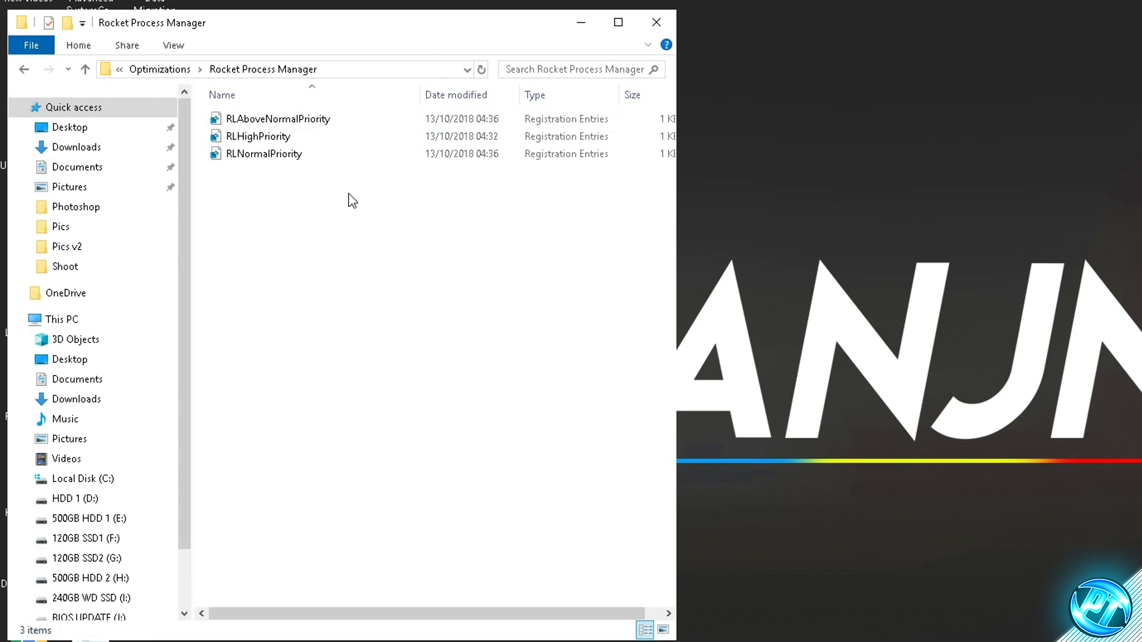
left_click(274, 120)
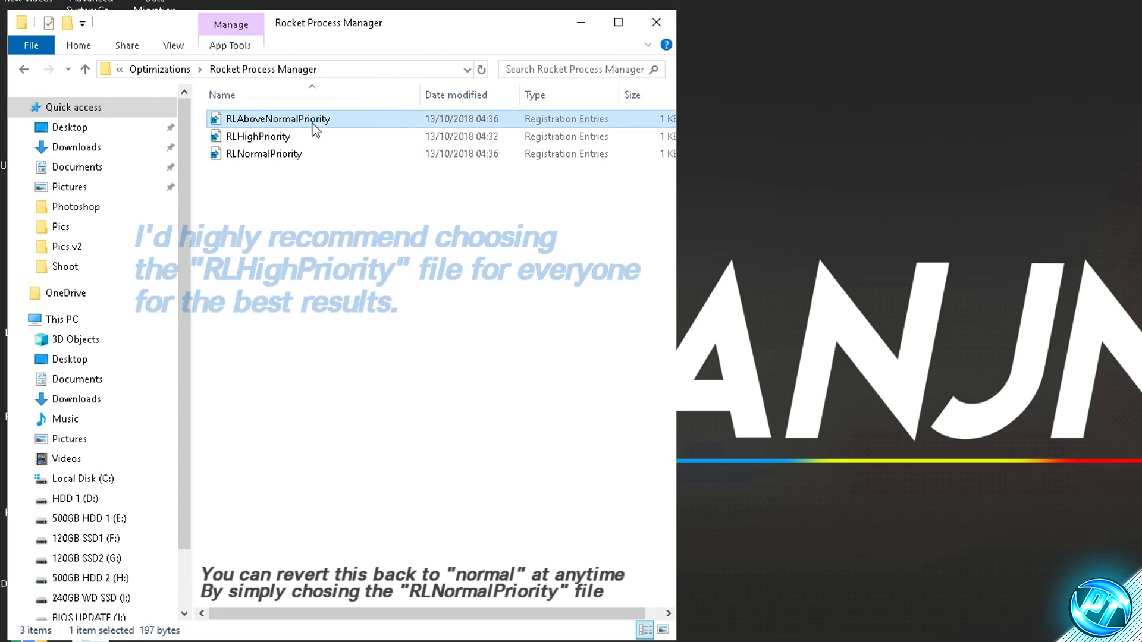
left_click(272, 137)
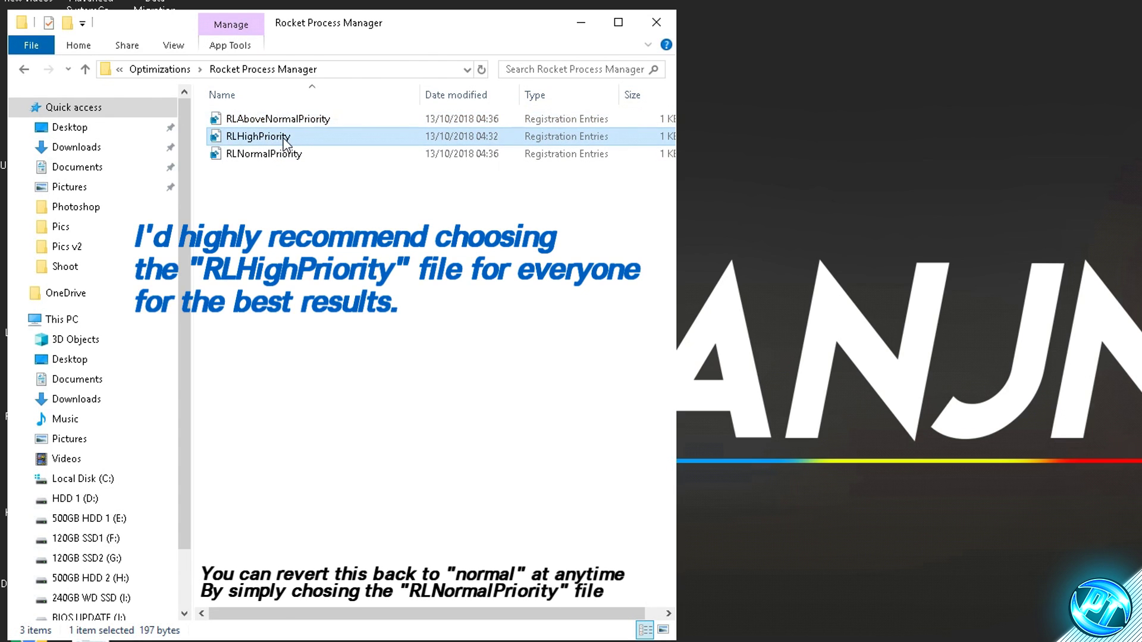
left_click(280, 156)
left_click(298, 201)
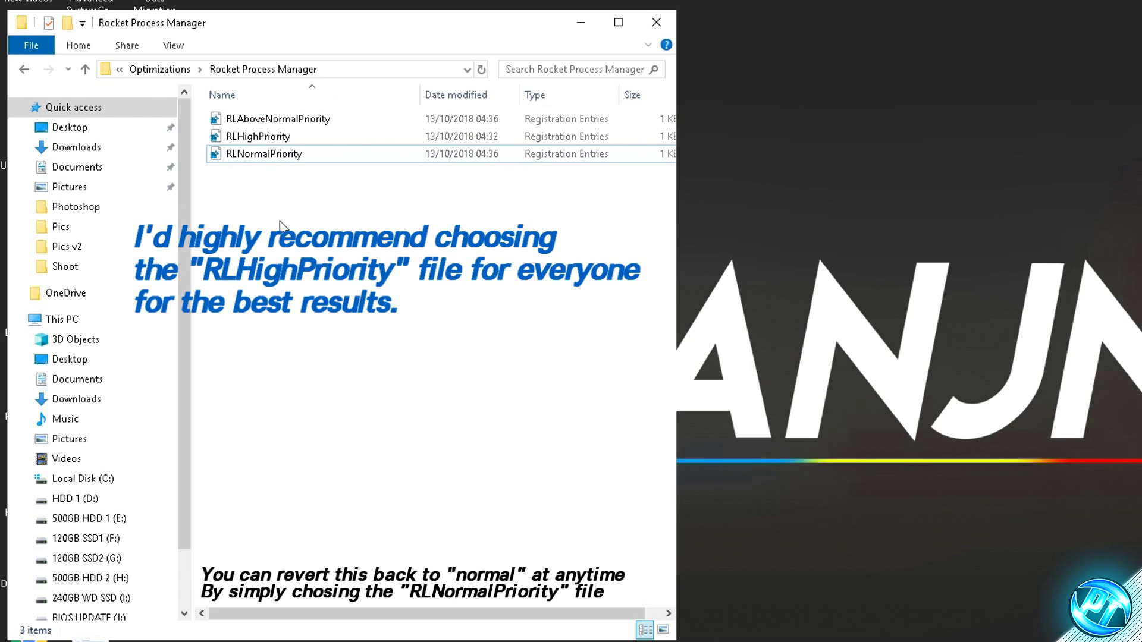
Add the RLHighPriority entries to the Windows registry and close the Rocket Process Manager folder
double_click(268, 143)
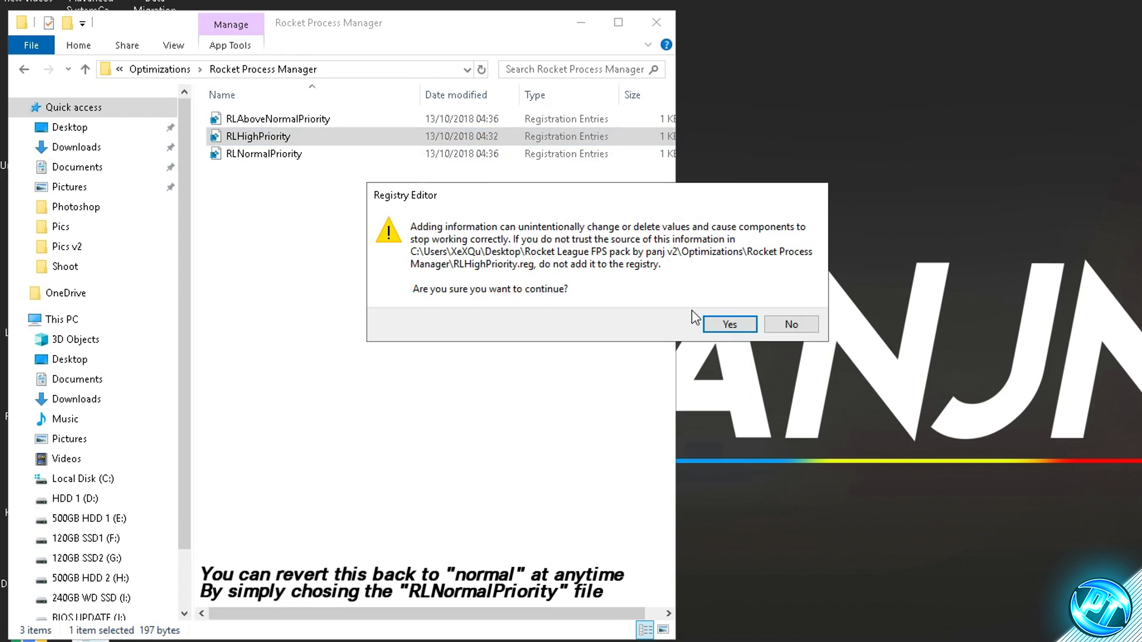
left_click(718, 323)
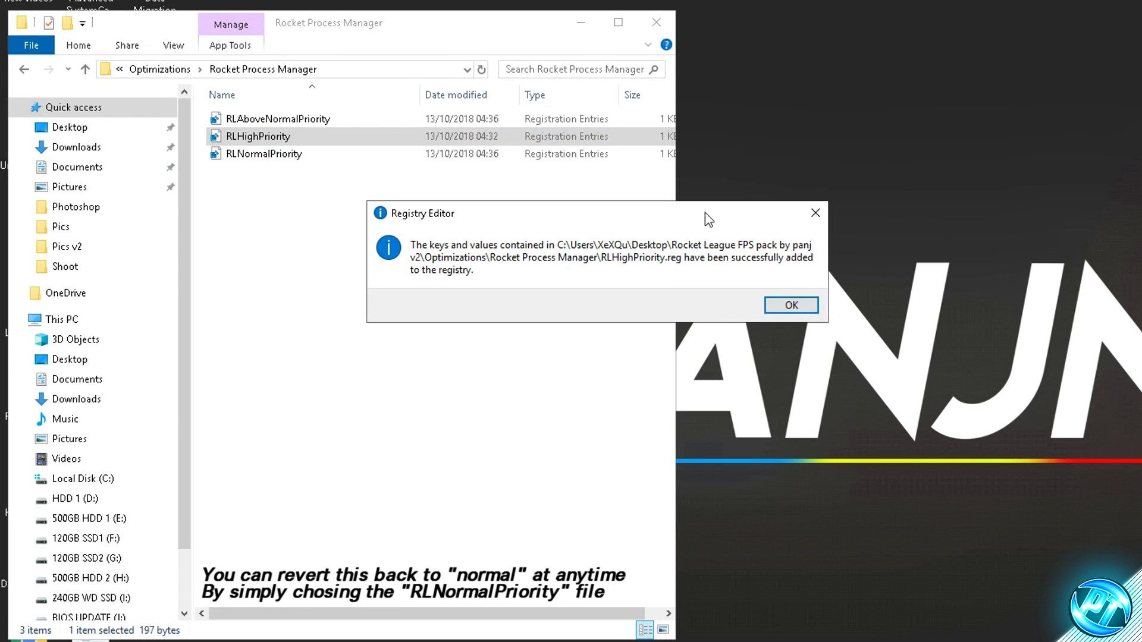
left_click(792, 305)
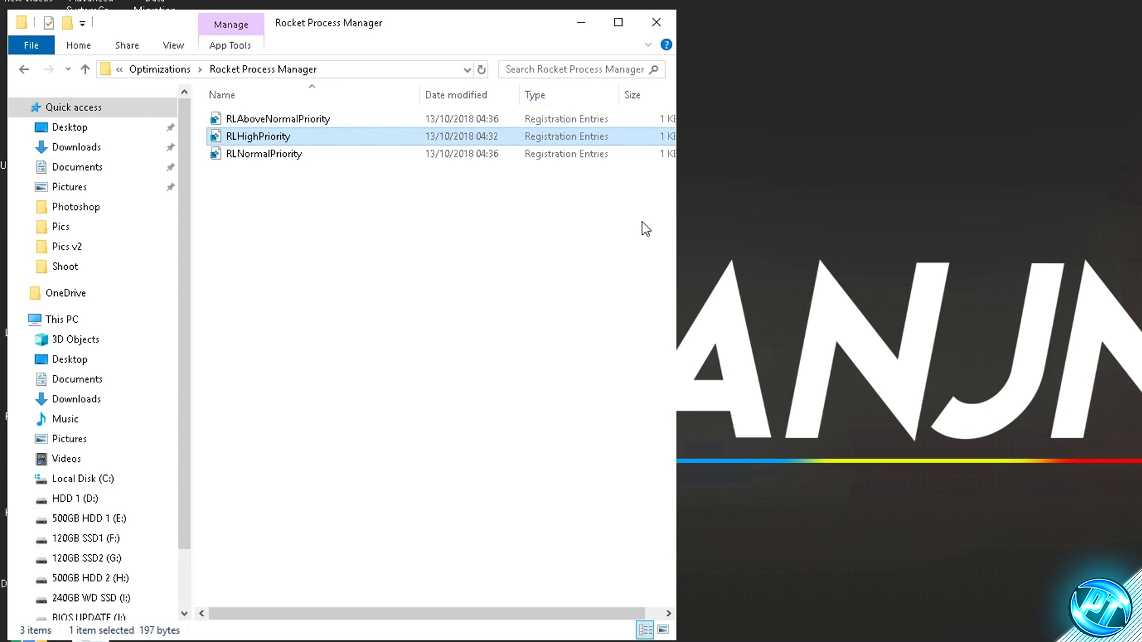
left_click(673, 23)
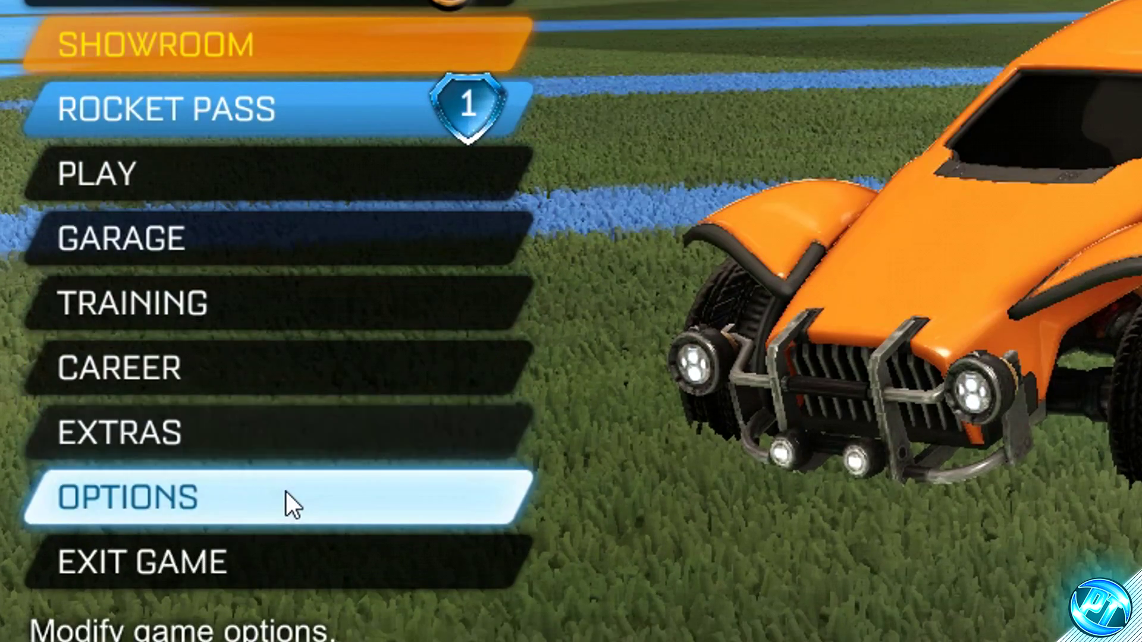
In Rocket League's video options, examine the display modes, switching to Fullscreen and back to Windowed
left_click(288, 503)
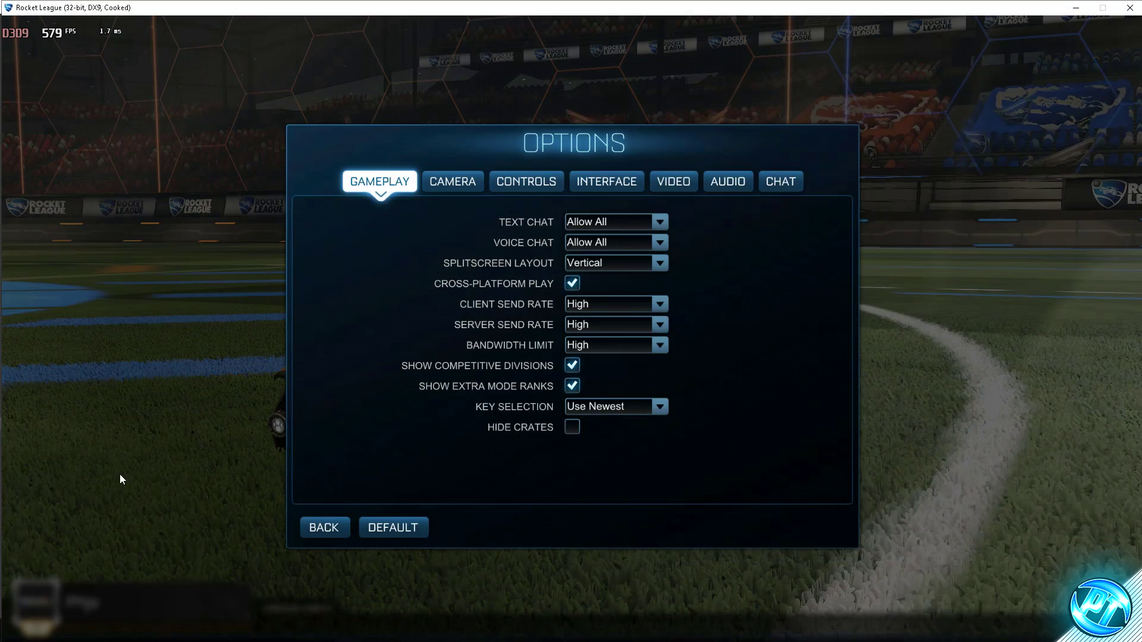
left_click(679, 186)
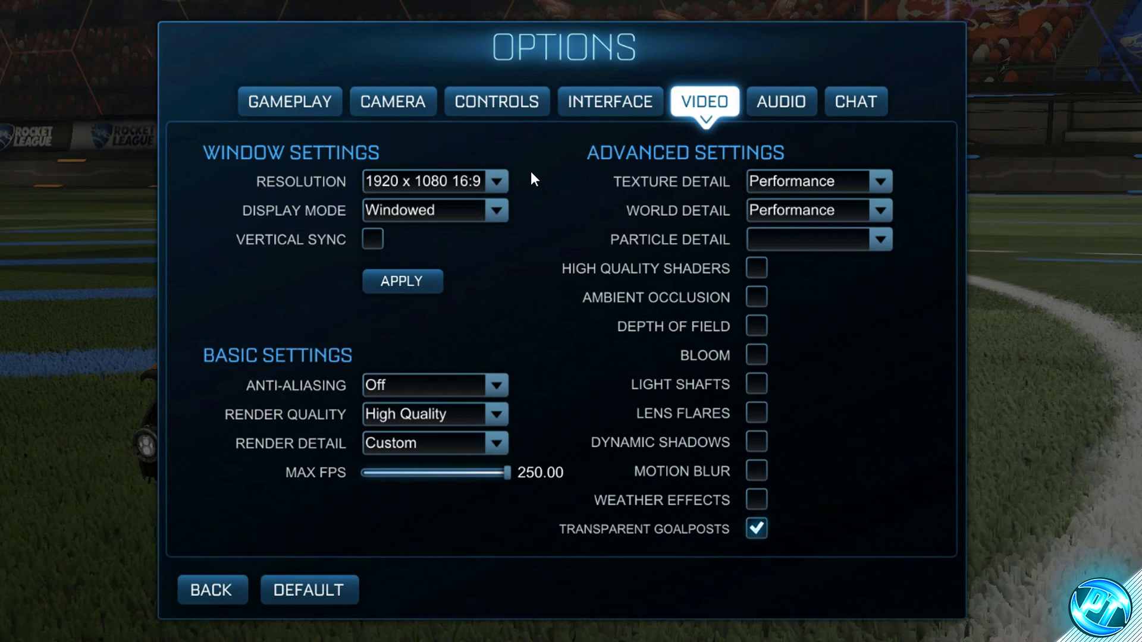
left_click(497, 210)
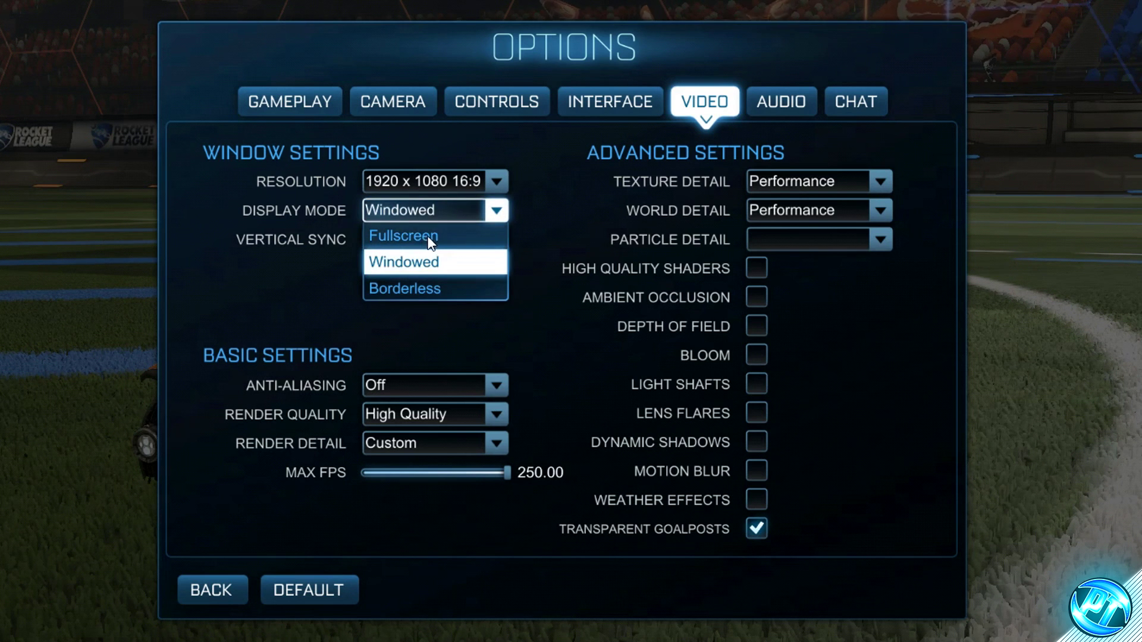
left_click(423, 237)
left_click(498, 212)
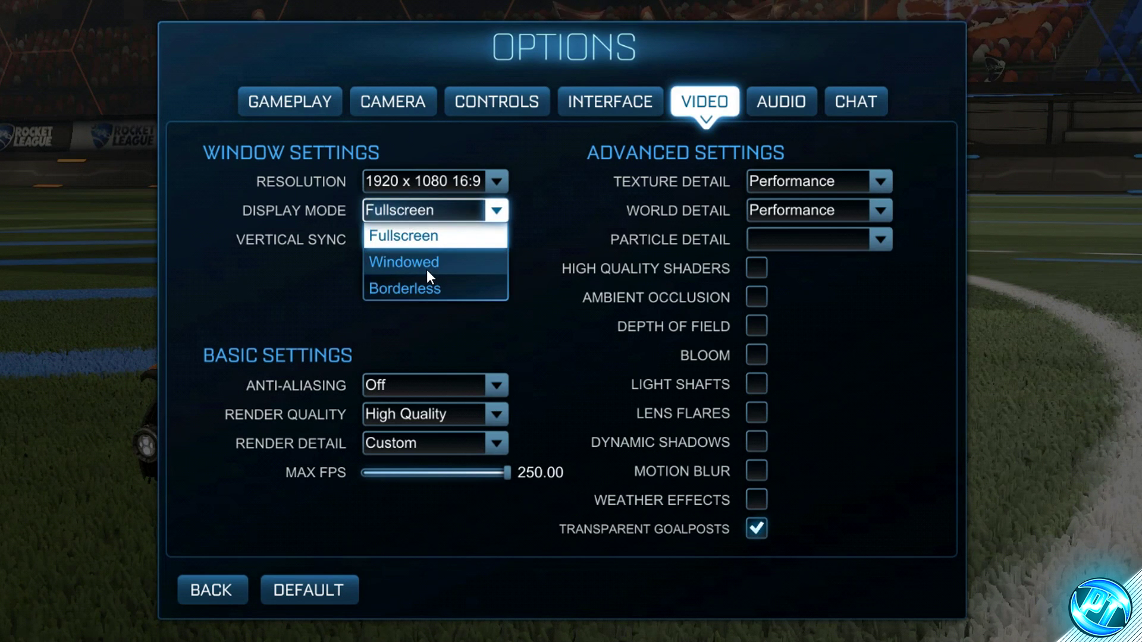
left_click(452, 263)
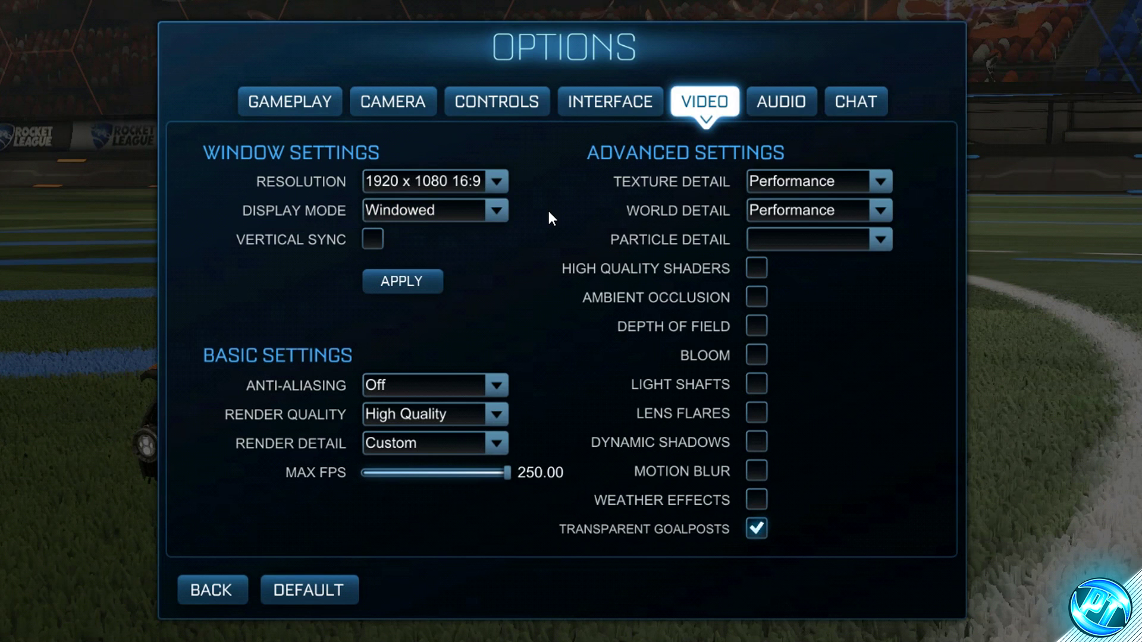
left_click(497, 213)
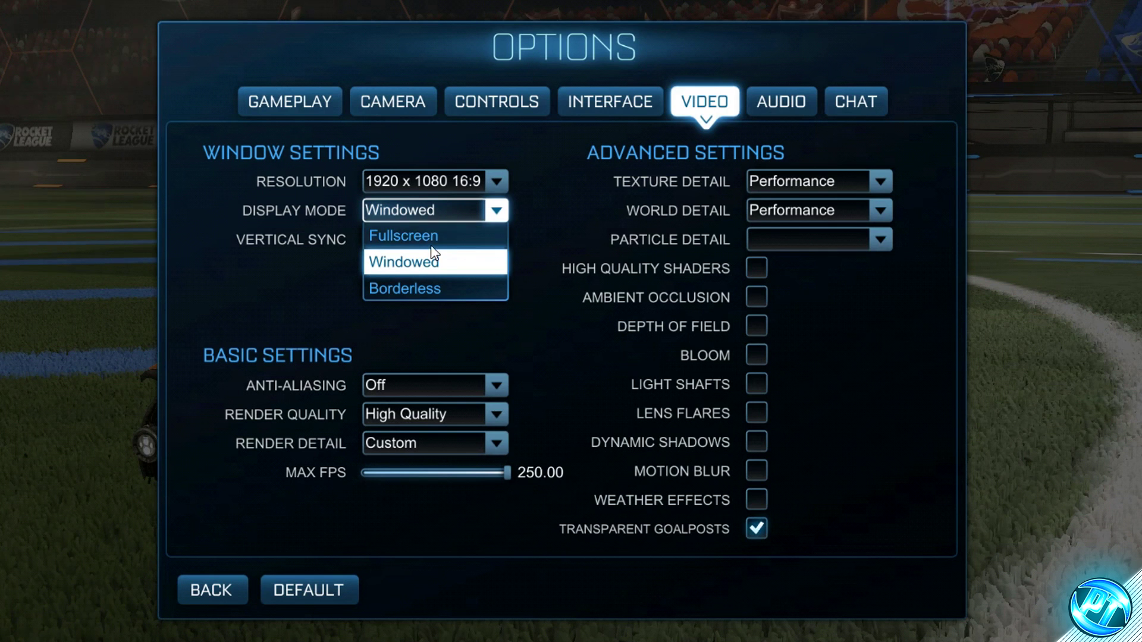
left_click(552, 192)
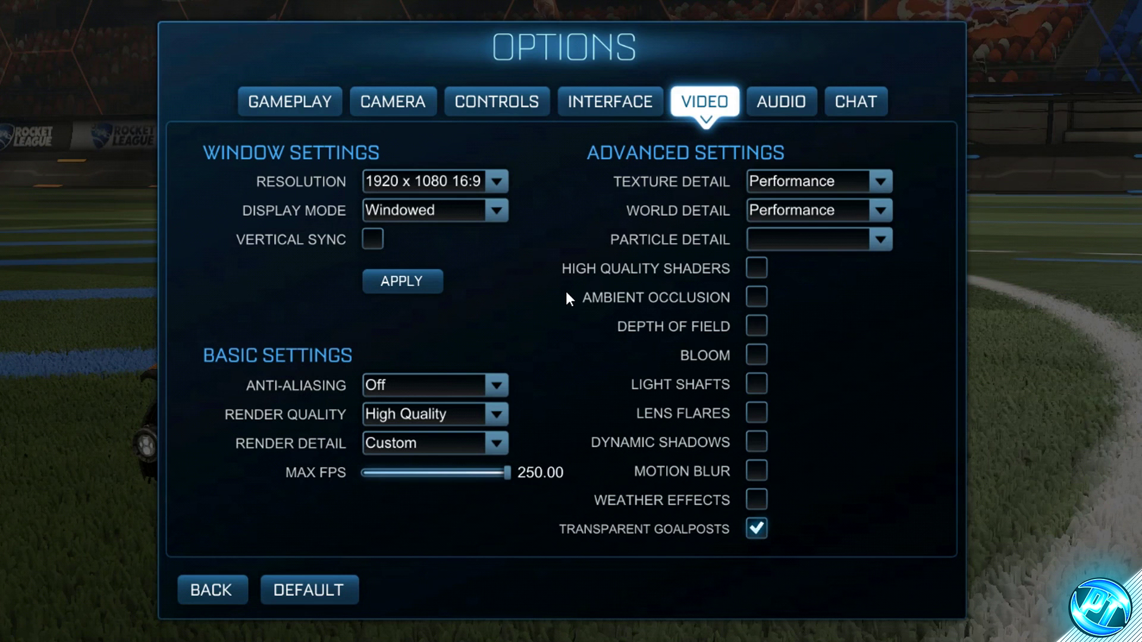
Examine the available anti-aliasing and render quality choices in the basic video settings
left_click(498, 386)
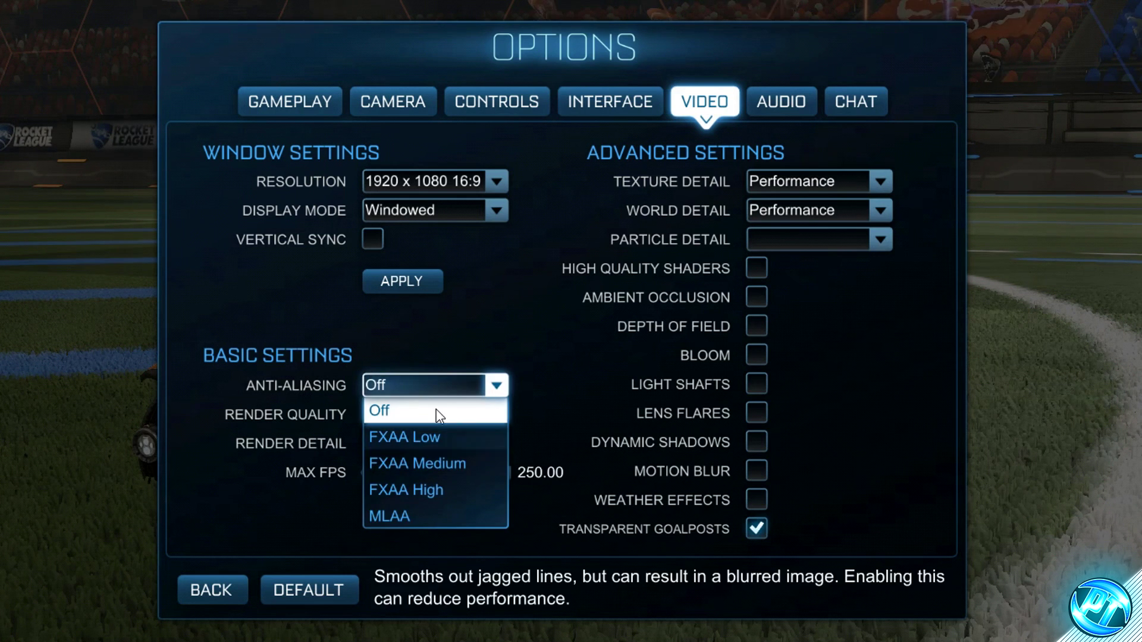
left_click(580, 401)
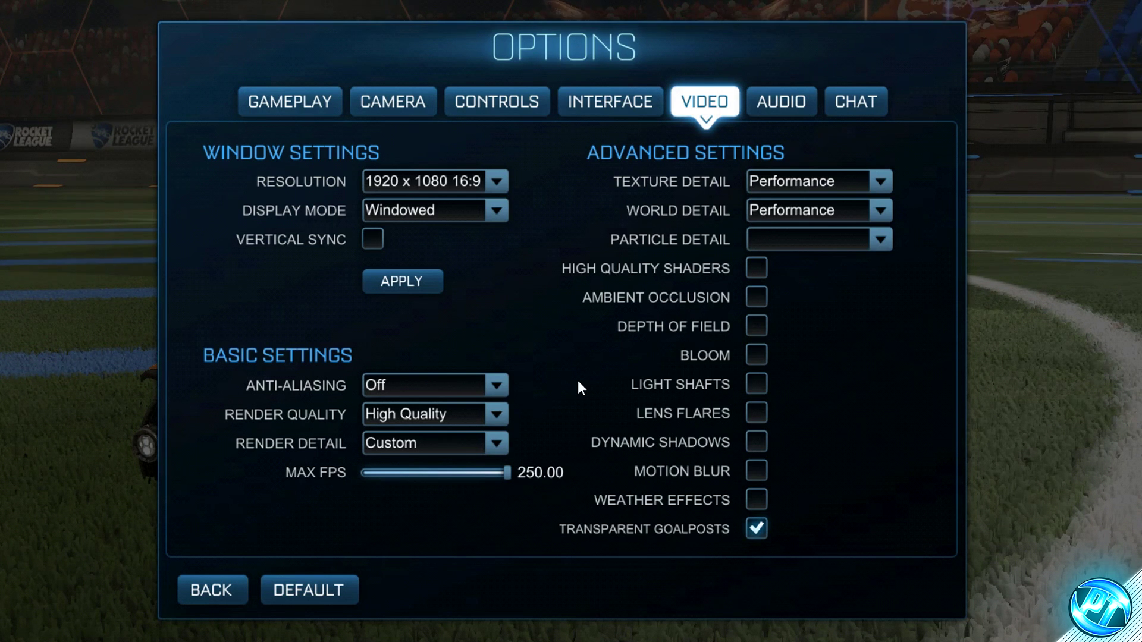
left_click(497, 414)
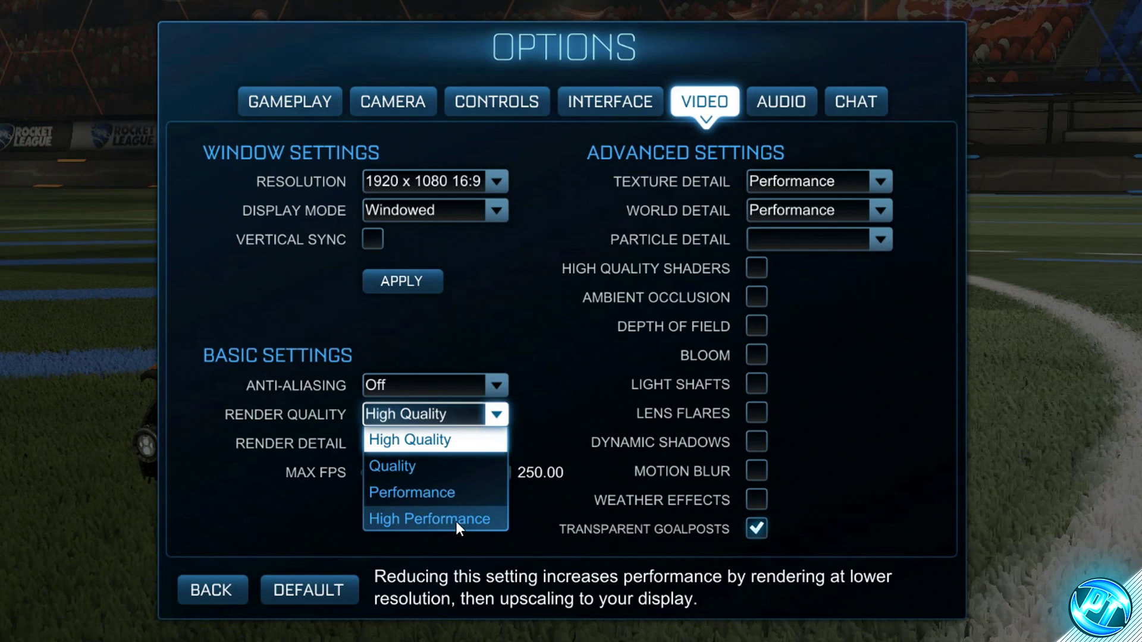
left_click(567, 379)
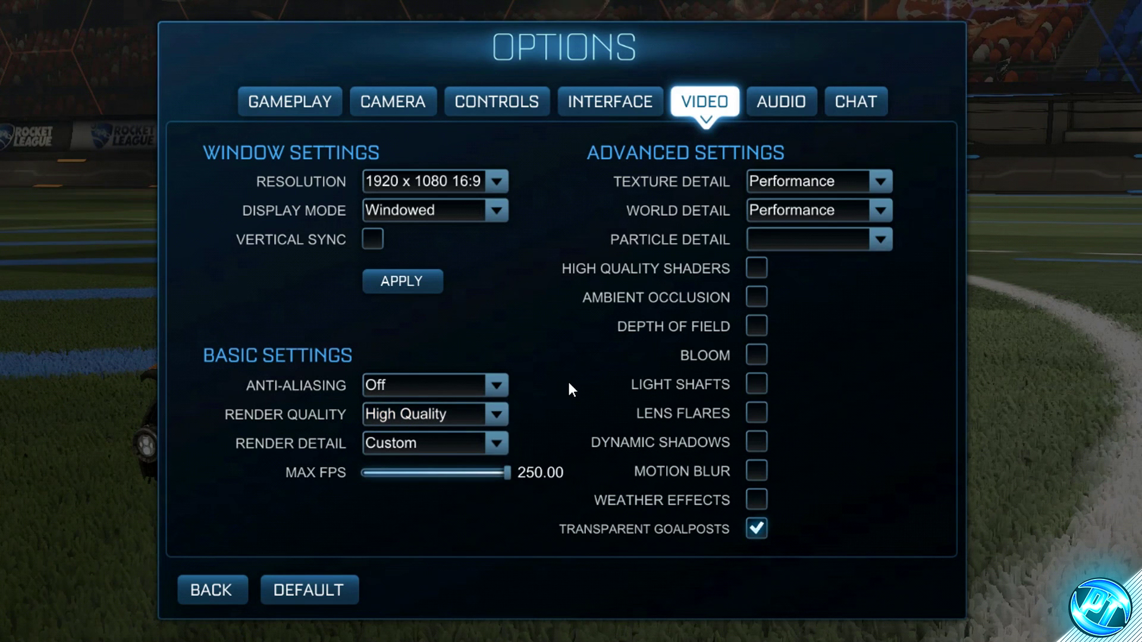
left_click(483, 415)
left_click(456, 415)
left_click(457, 415)
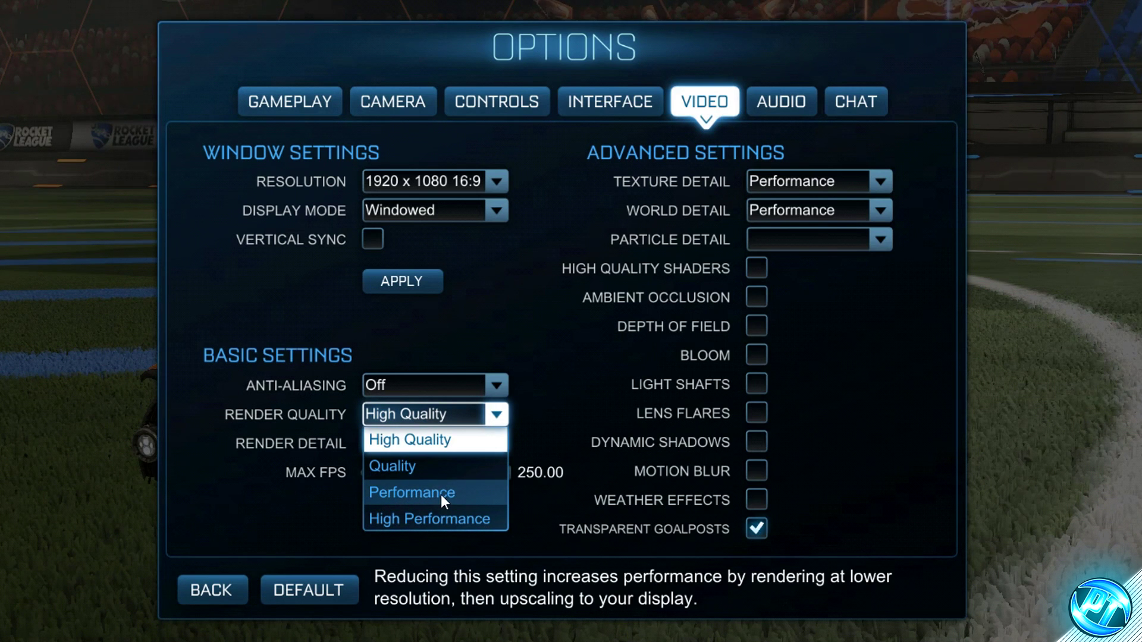
left_click(508, 442)
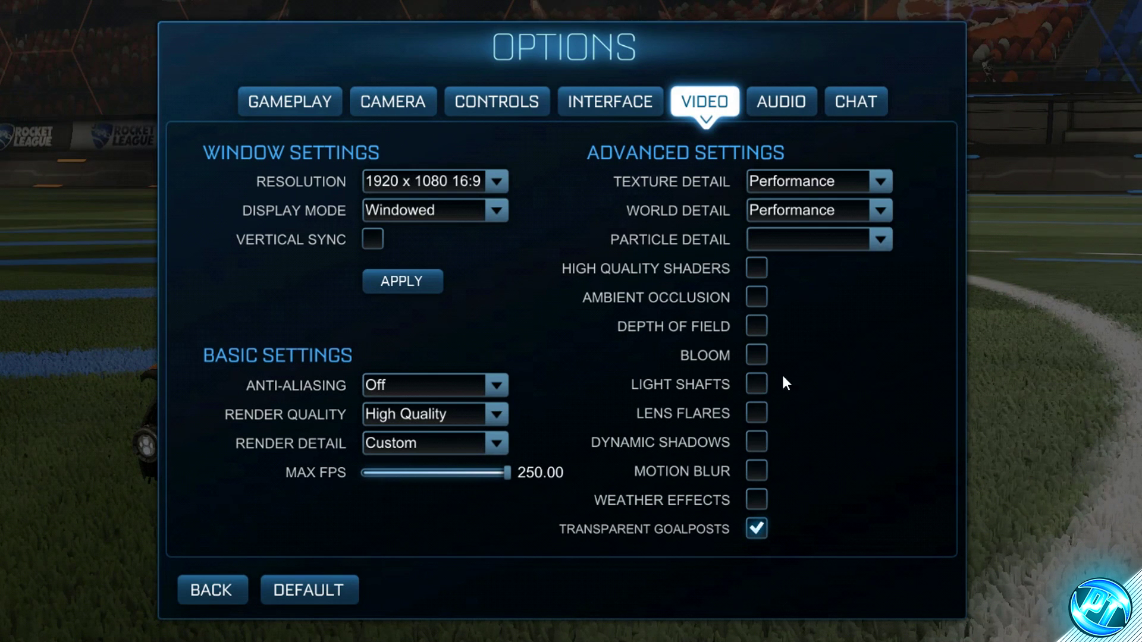
Leave the video options and quit Rocket League to return to the desktop
left_click(208, 589)
left_click(30, 552)
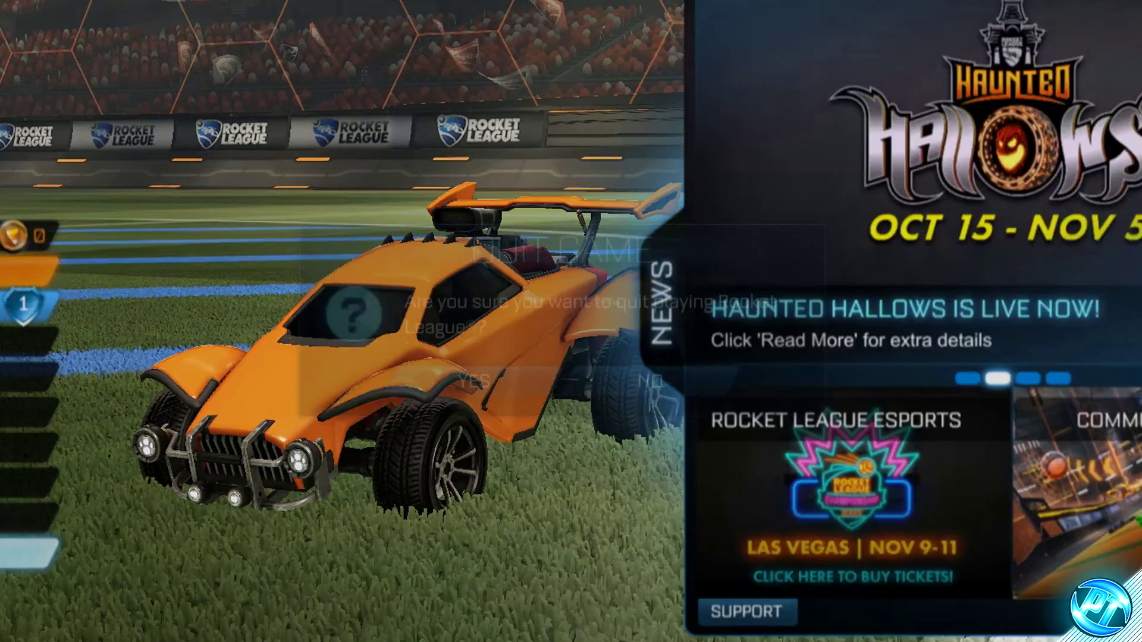
key("Return")
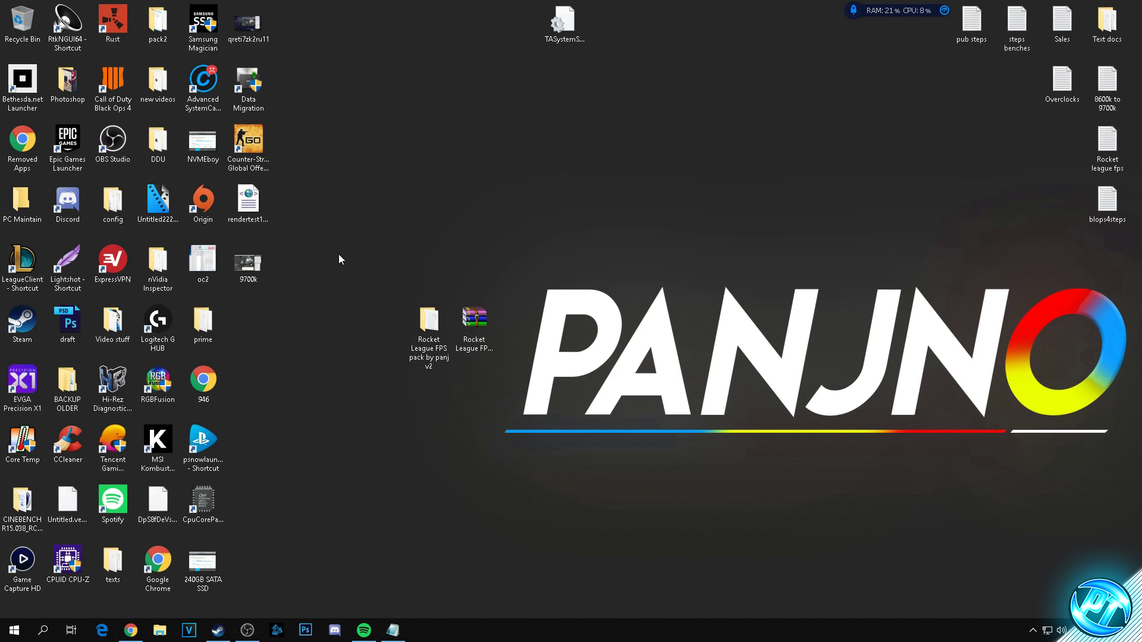
Open the Windows Power Options from the Edit power plan settings and show the additional power plans
key("super")
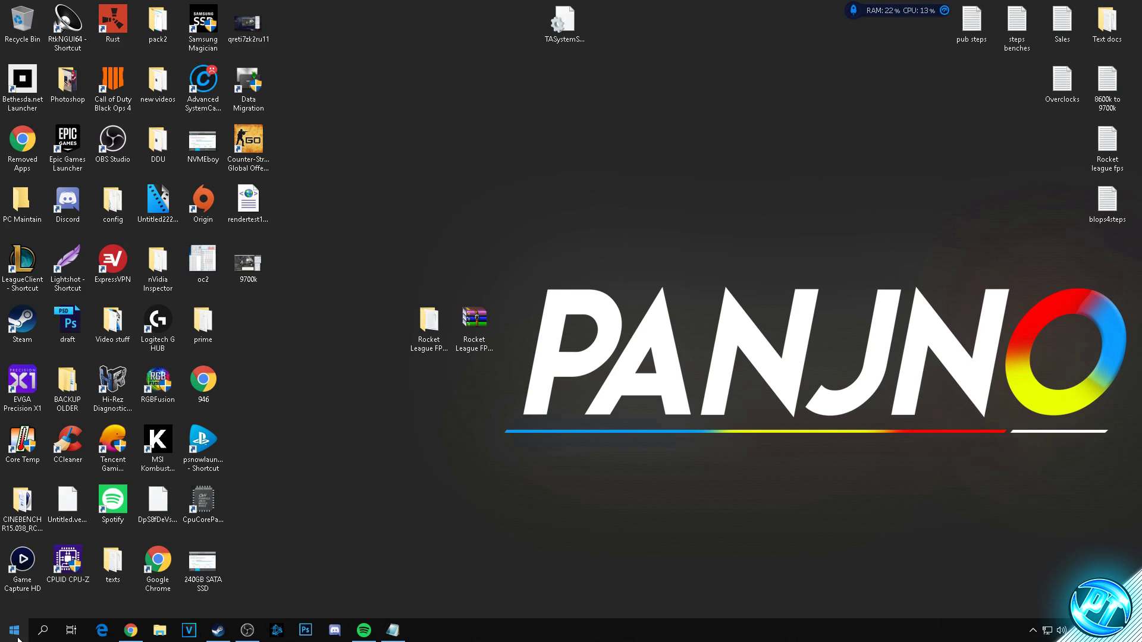
type("power plan")
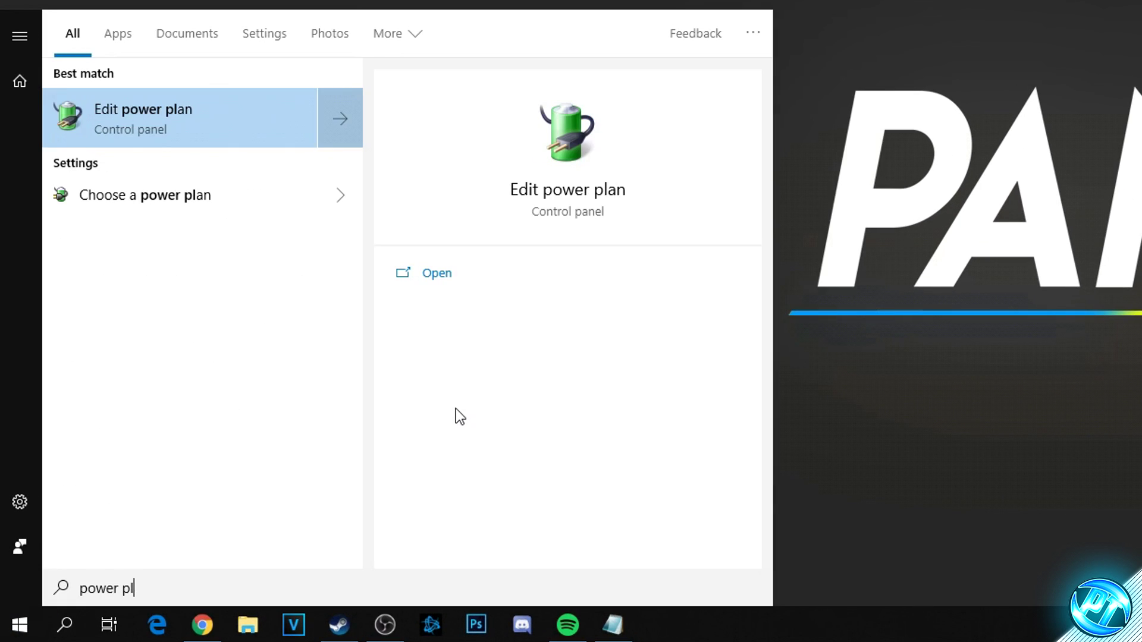
left_click(77, 119)
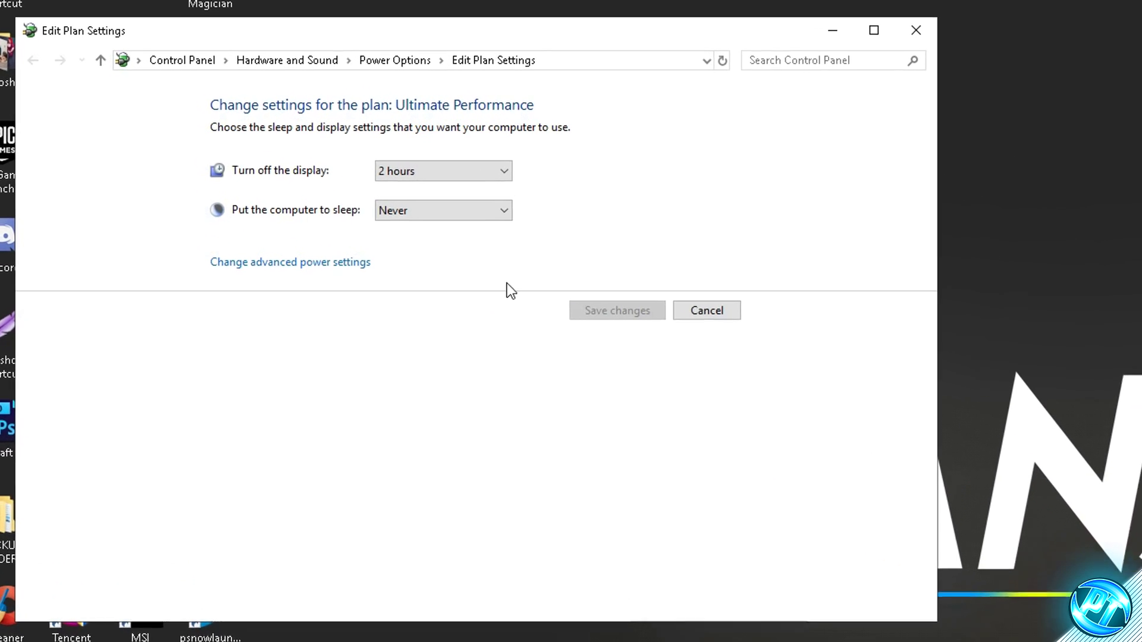
left_click(403, 61)
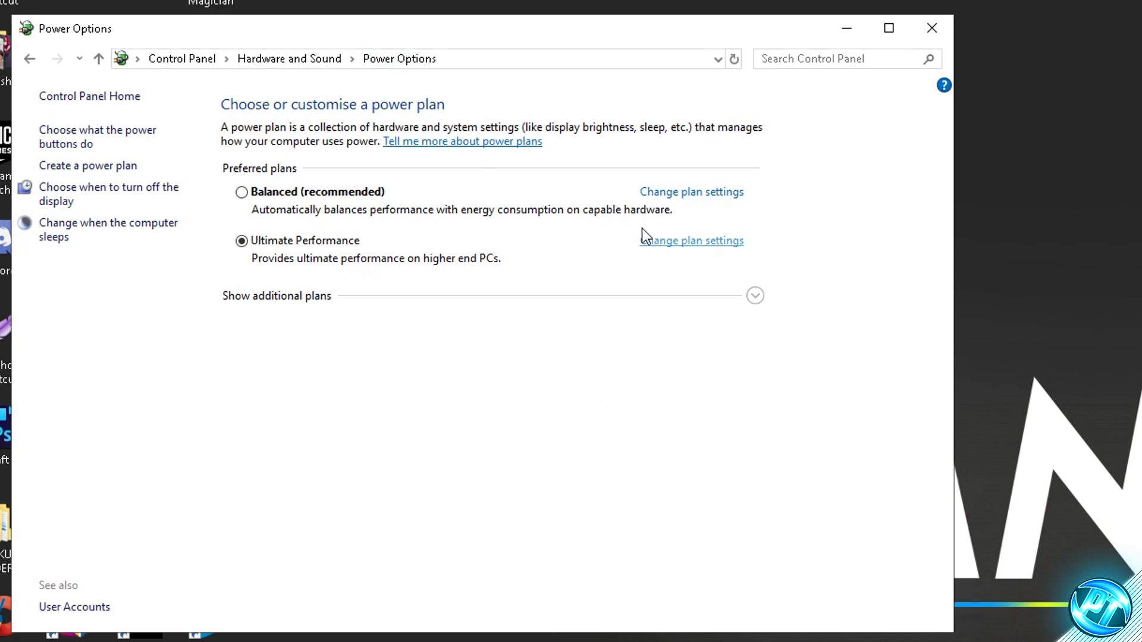
left_click(269, 299)
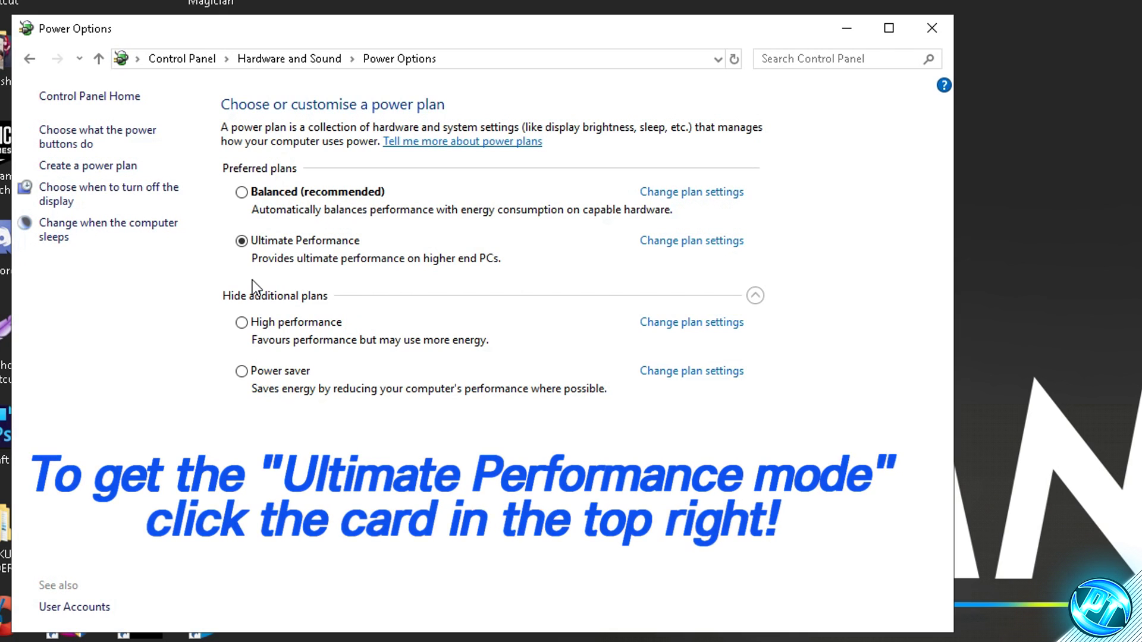
Switch the power plan to High performance, set it back to Ultimate Performance, and close Power Options
left_click(241, 323)
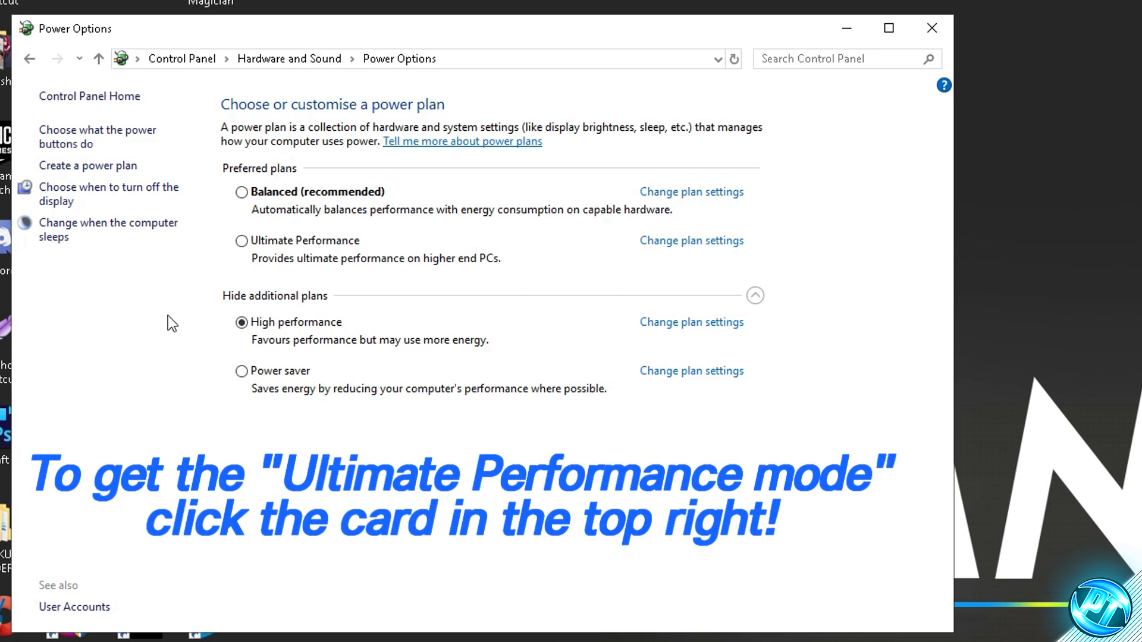
left_click(298, 244)
left_click(300, 323)
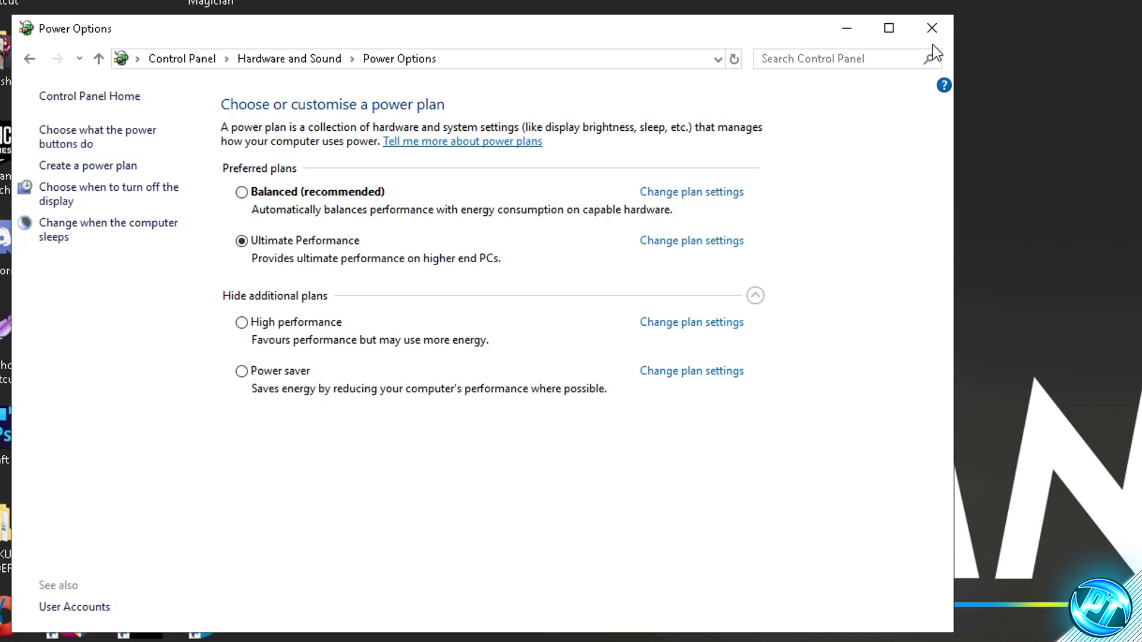
left_click(931, 29)
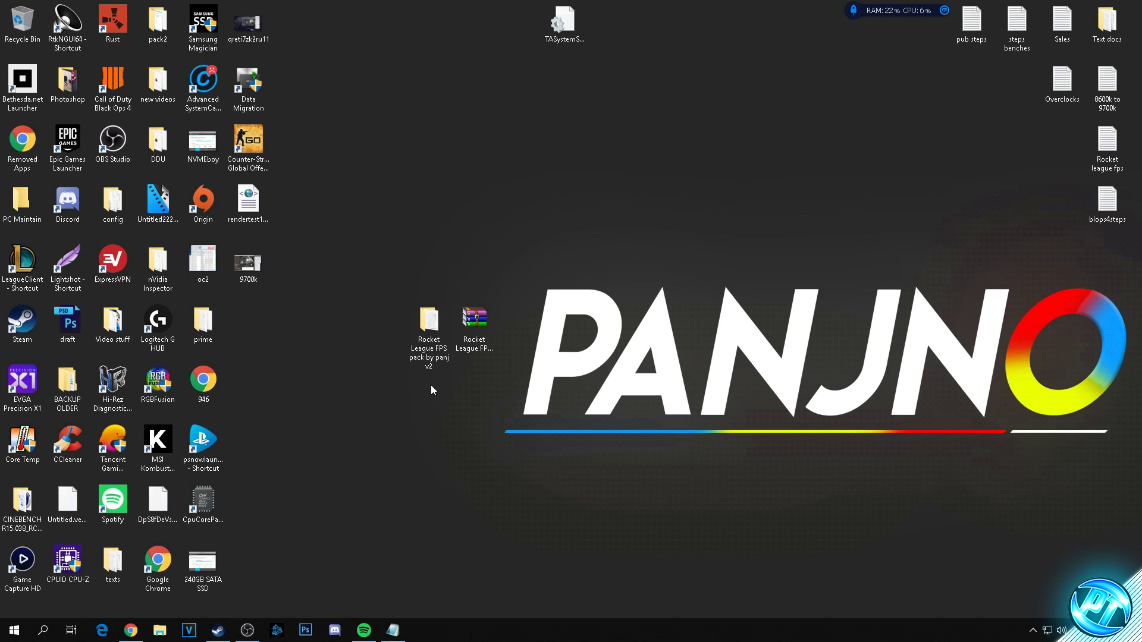
Find This PC in Windows, view its properties, and open the advanced system settings
key("super")
type("this pc")
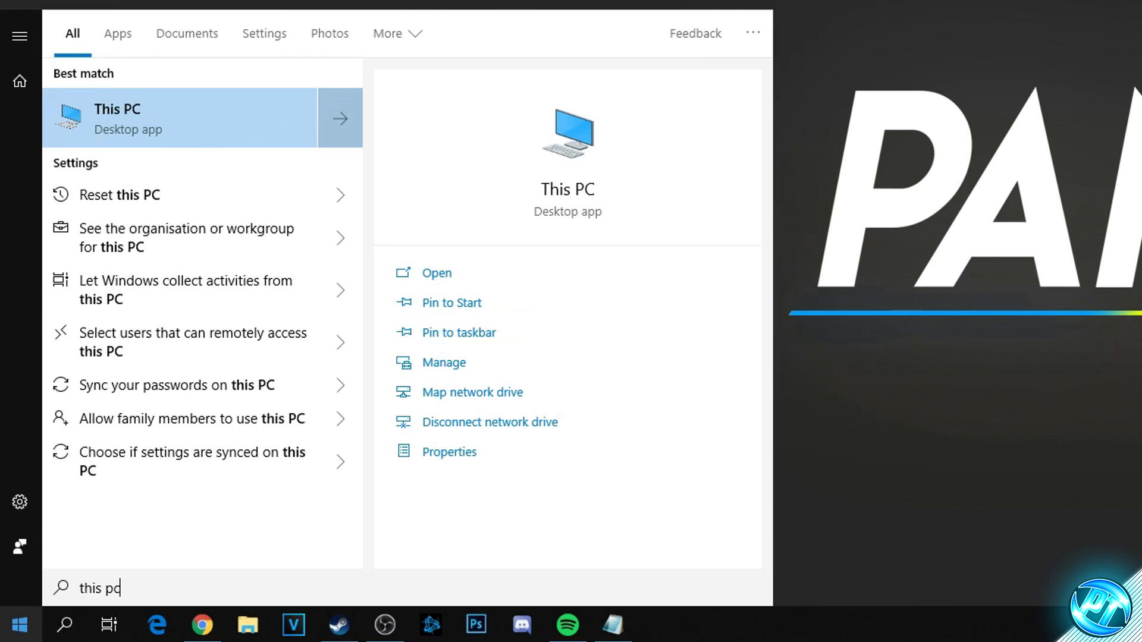
right_click(160, 116)
left_click(257, 283)
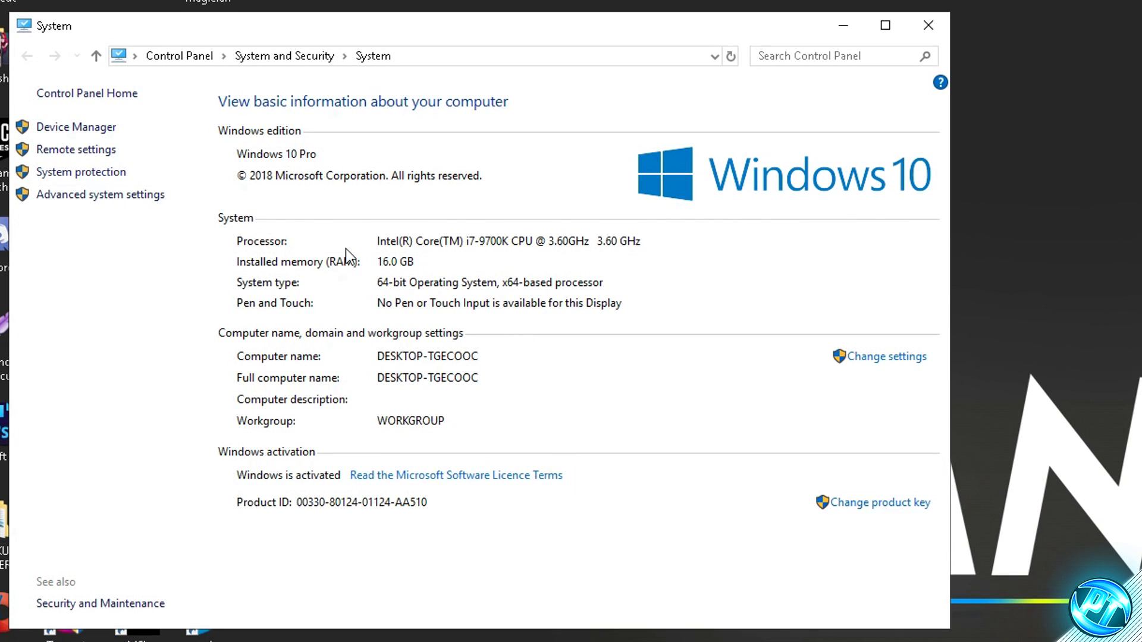
left_click(131, 195)
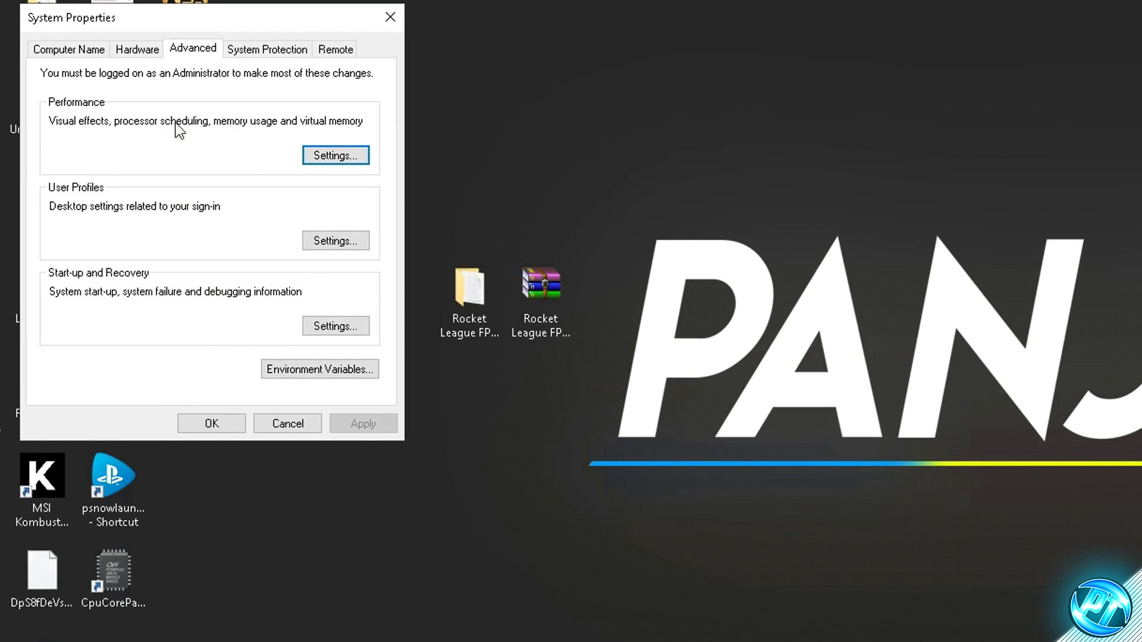
Apply the "Adjust for best performance" visual effects option in the Windows performance settings and close System Properties
left_click(326, 157)
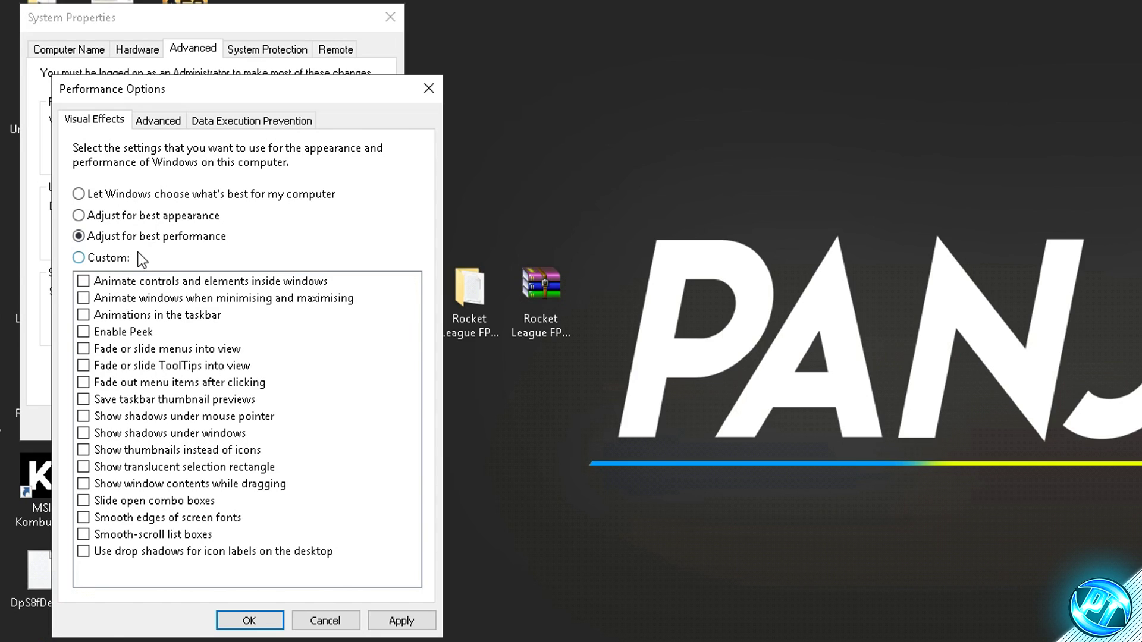
left_click(397, 619)
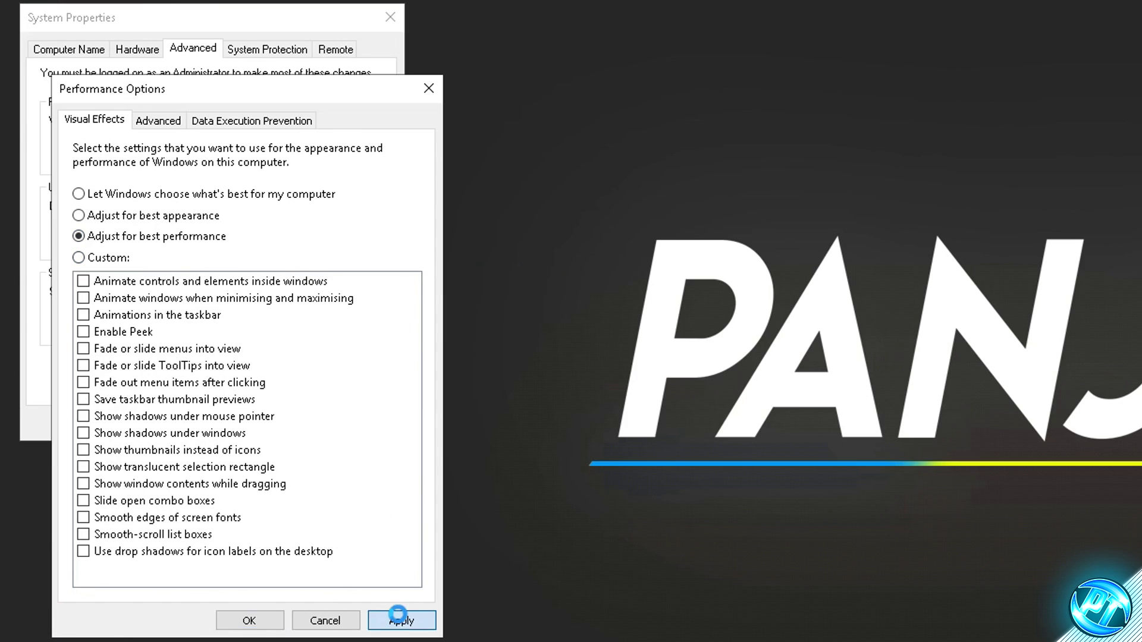
left_click(256, 620)
left_click(226, 432)
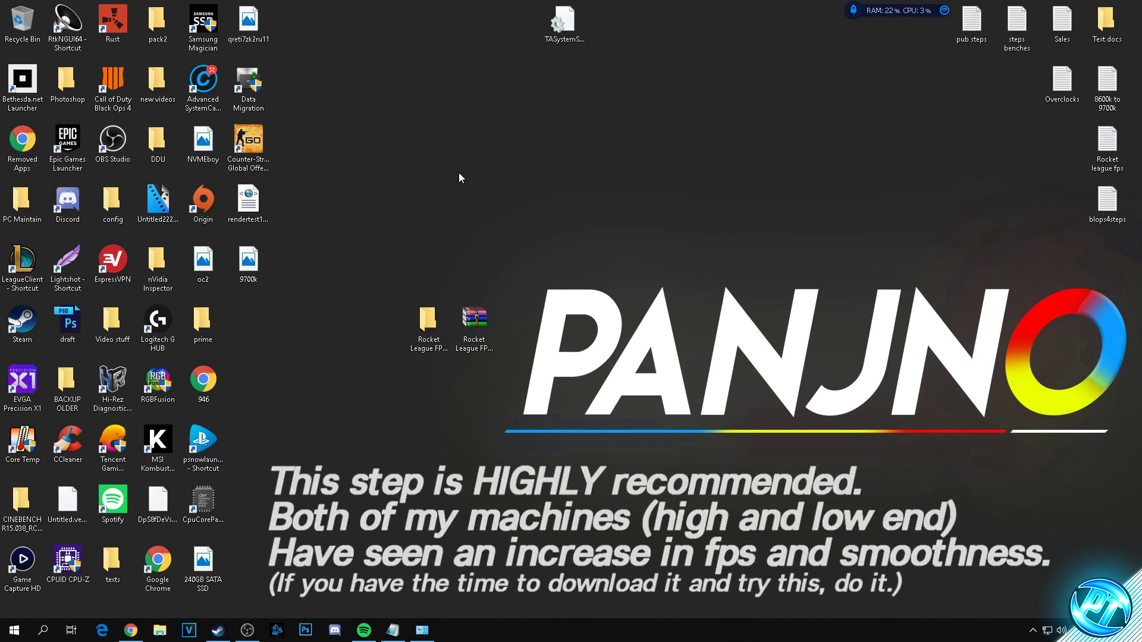
Open the Optimizations folder in the Rocket League FPS pack and start the CpuCoreParkingSetup-2.1.1.0 installer
left_click(431, 319)
double_click(430, 319)
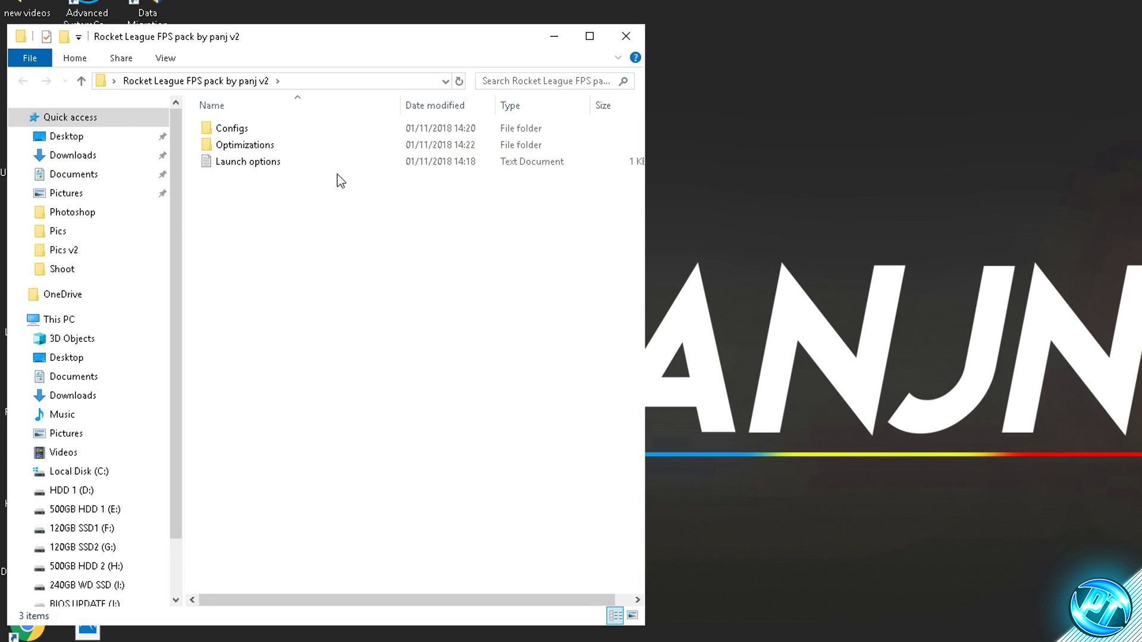
double_click(335, 202)
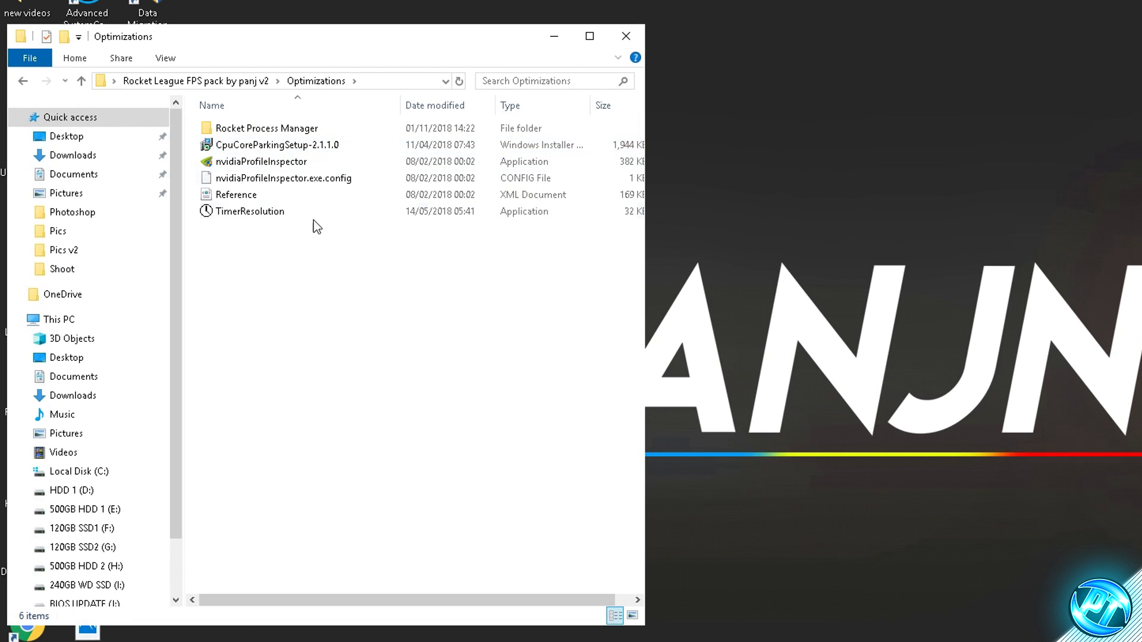
double_click(276, 146)
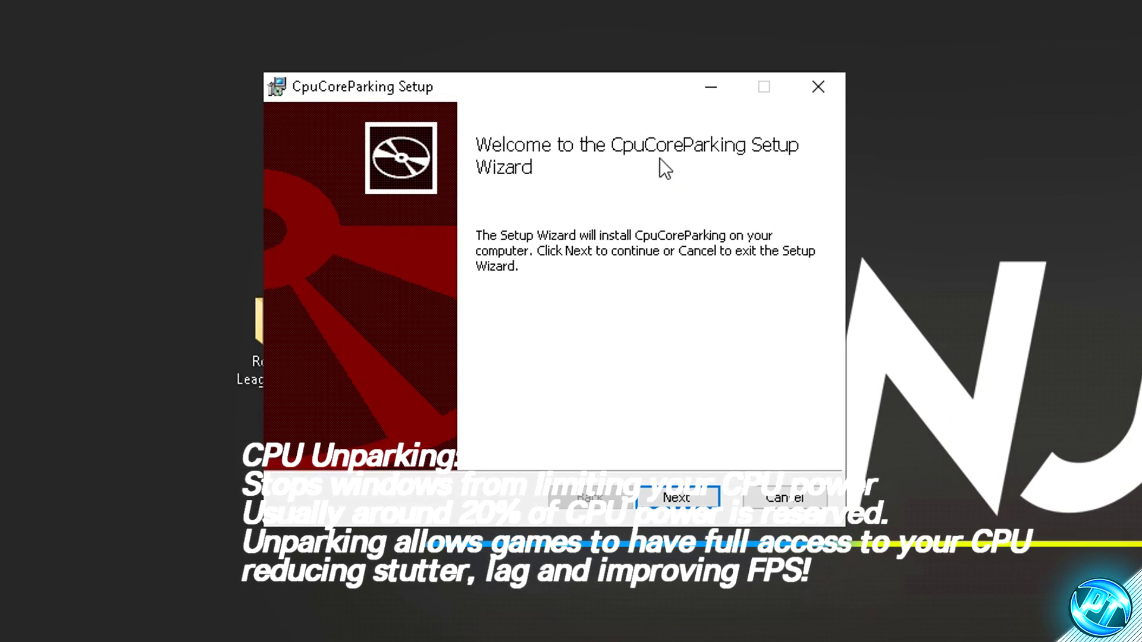
Accept the license agreement, install CpuCoreParking, and finish setup with CpuCoreParking3.exe set to launch
left_click(632, 408)
left_click(411, 442)
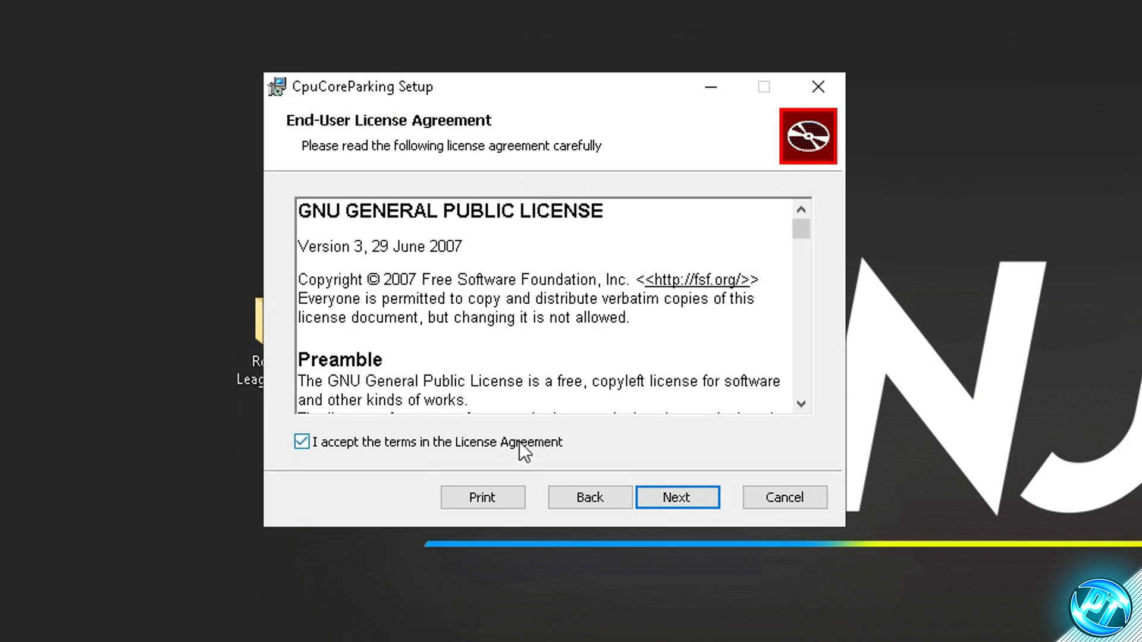
left_click(677, 497)
left_click(691, 494)
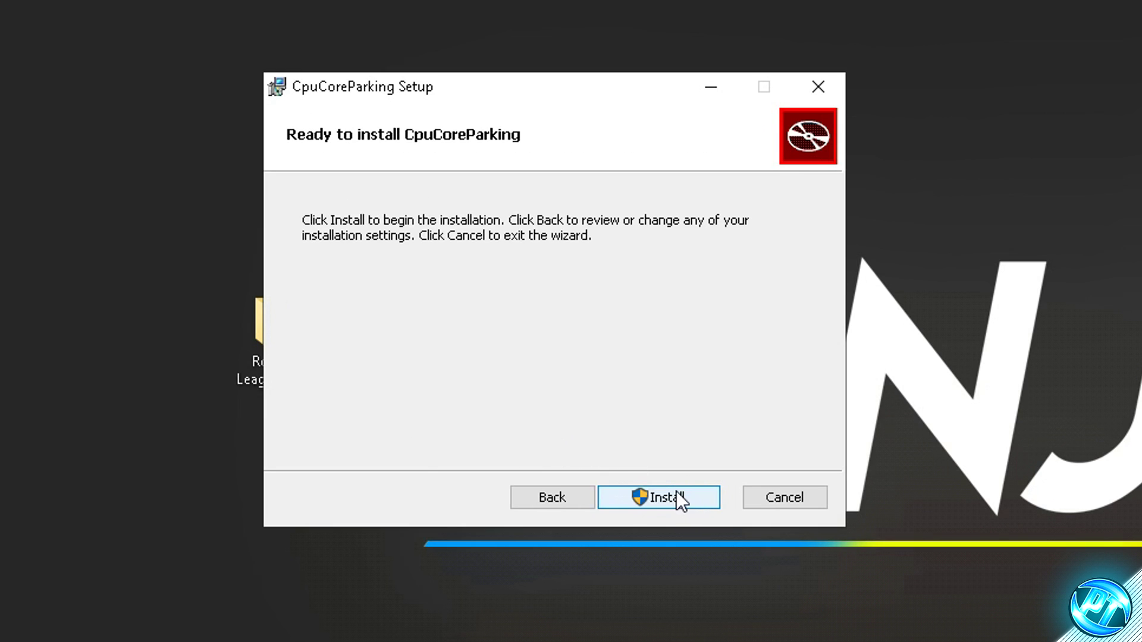
left_click(676, 497)
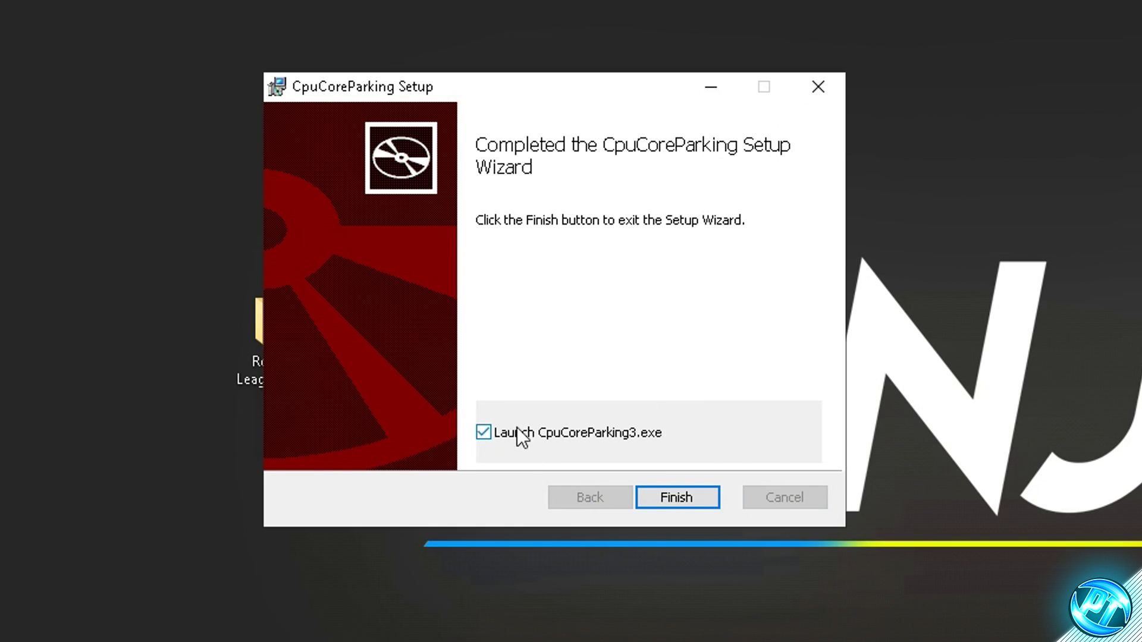
left_click(680, 498)
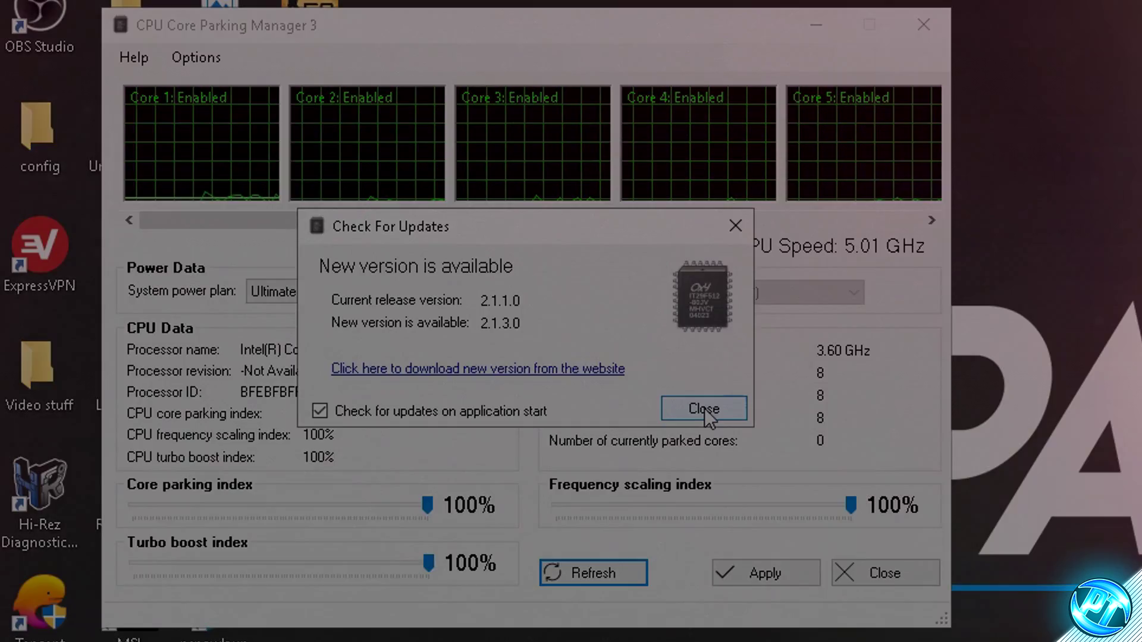
Dismiss the update notice in CPU Core Parking Manager, then try the High performance plan and reselect Ultimate Performance
left_click(705, 409)
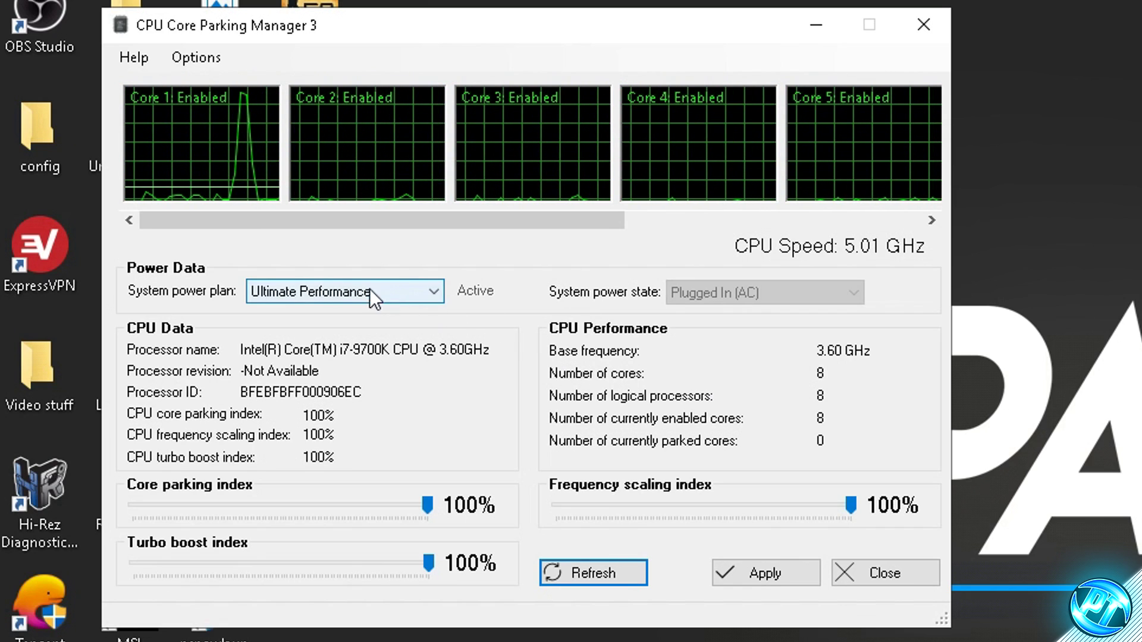
left_click(405, 291)
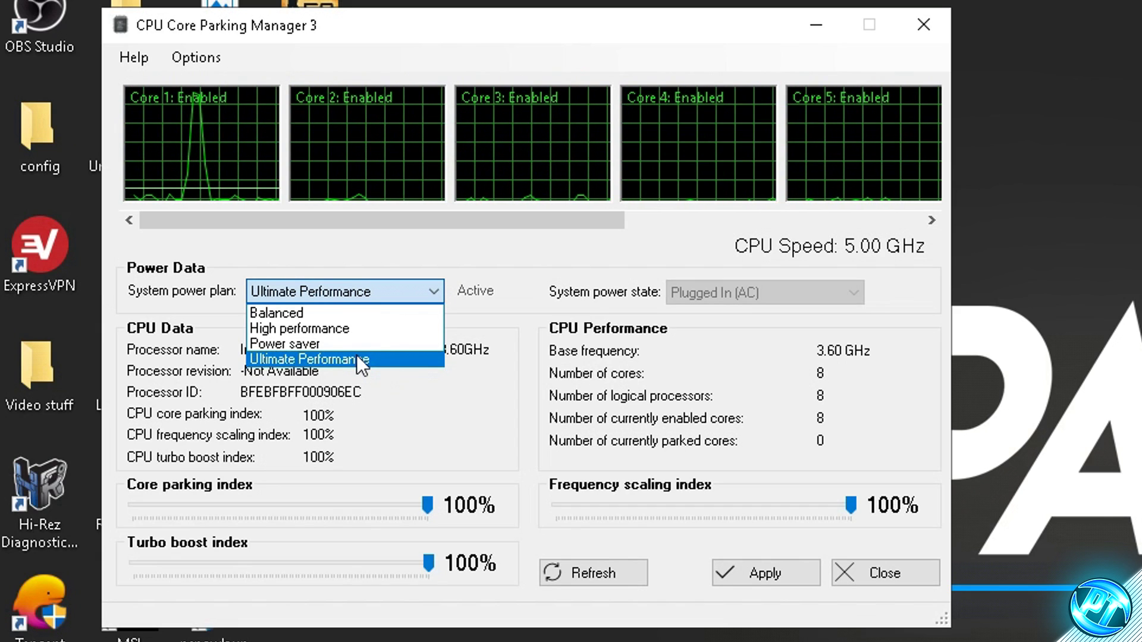
left_click(331, 331)
left_click(341, 292)
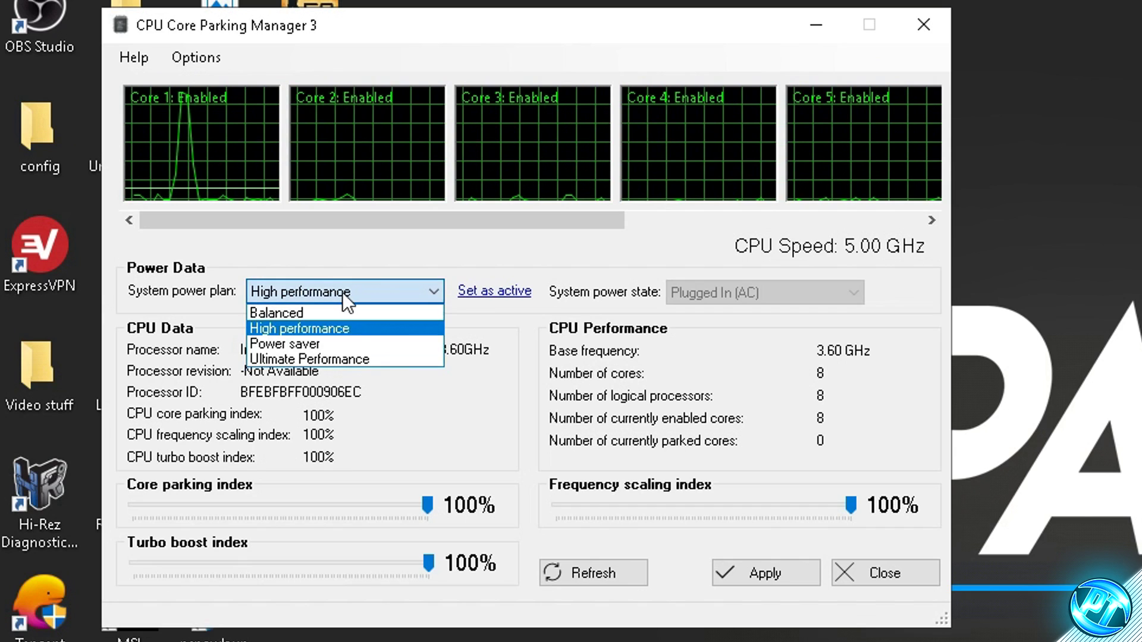
left_click(355, 358)
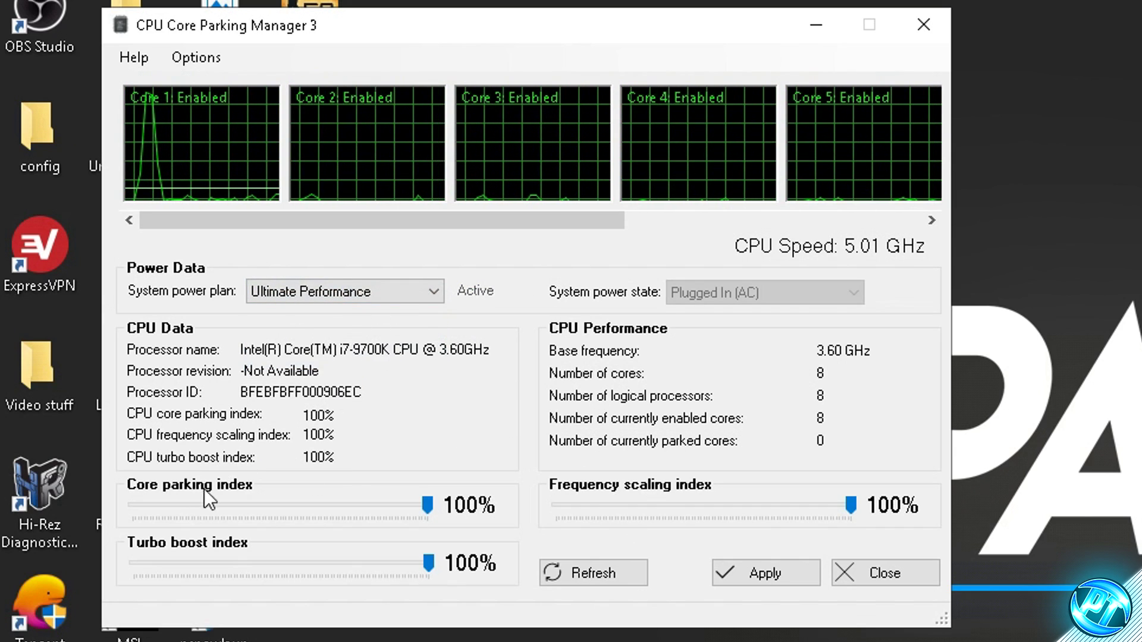
Set the core parking, frequency scaling and turbo boost indexes to 100%, apply the changes, and close CPU Core Parking Manager
mouse_move(373, 504)
left_mouse_down()
mouse_move(330, 505)
mouse_move(376, 509)
left_mouse_up()
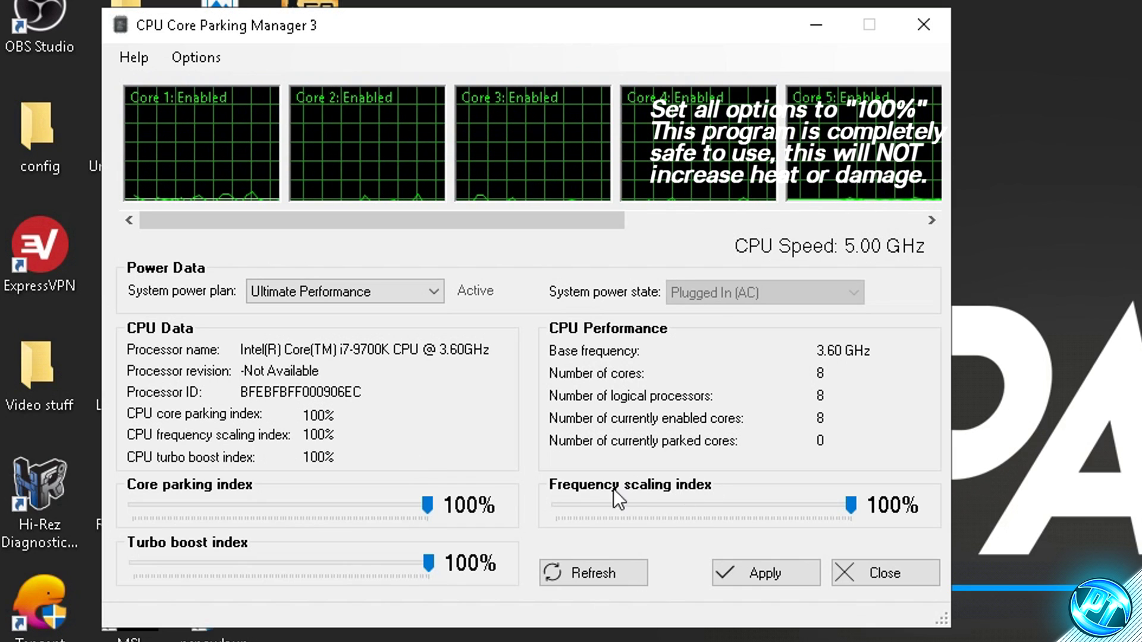
left_click_drag(851, 505, 760, 505)
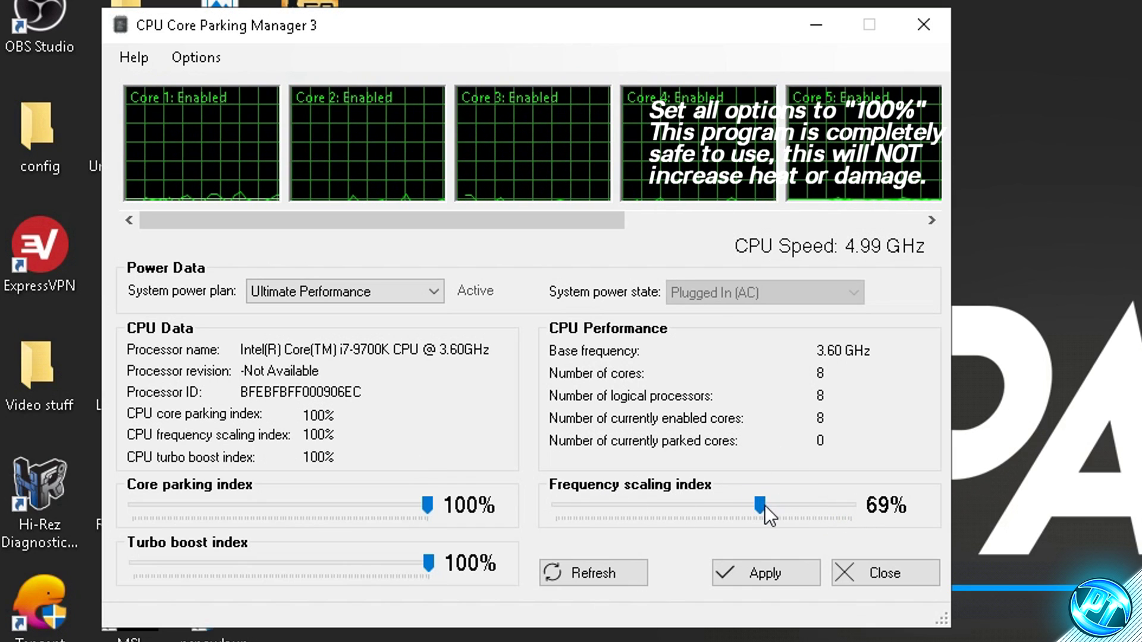
left_click_drag(861, 513, 890, 513)
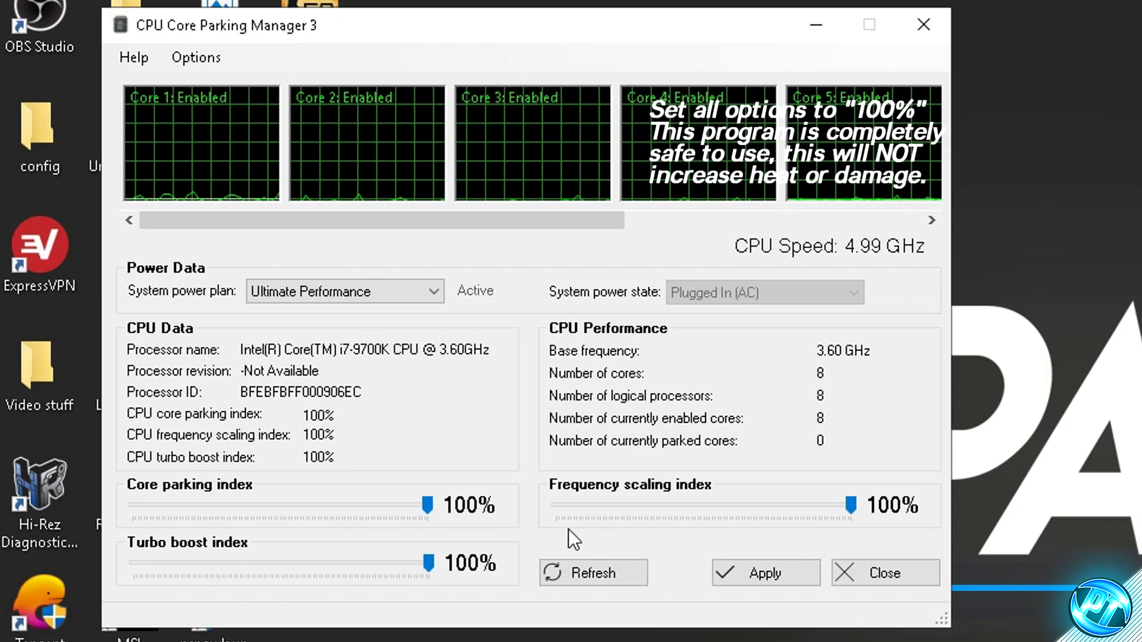
mouse_move(428, 563)
left_mouse_down()
mouse_move(309, 563)
mouse_move(441, 566)
left_mouse_up()
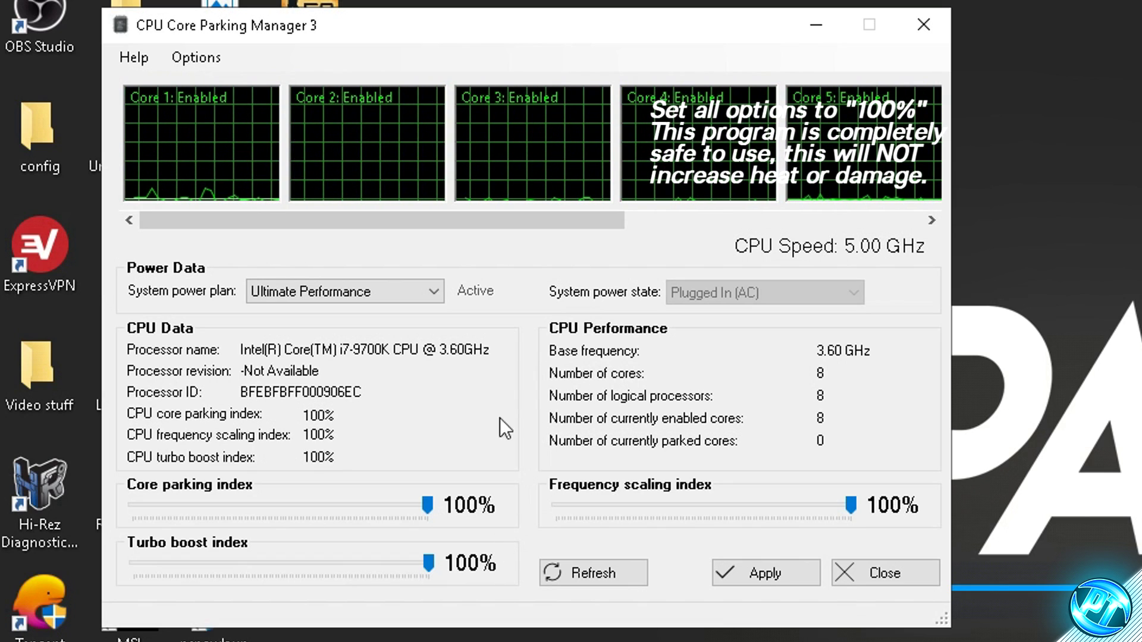
left_click(759, 573)
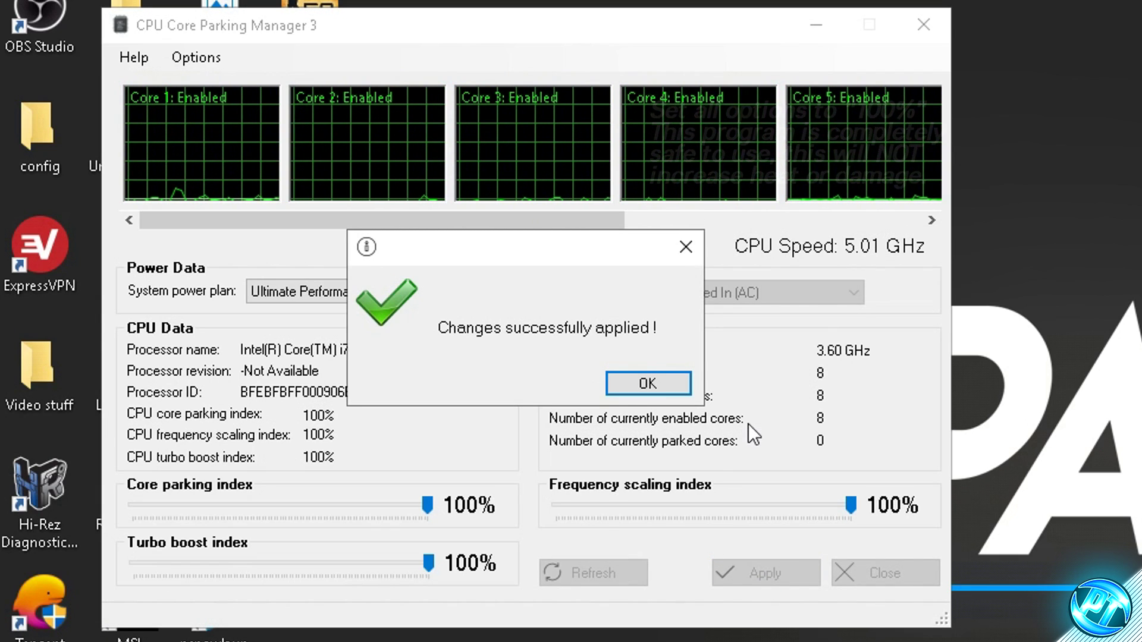
left_click(650, 384)
left_click(919, 27)
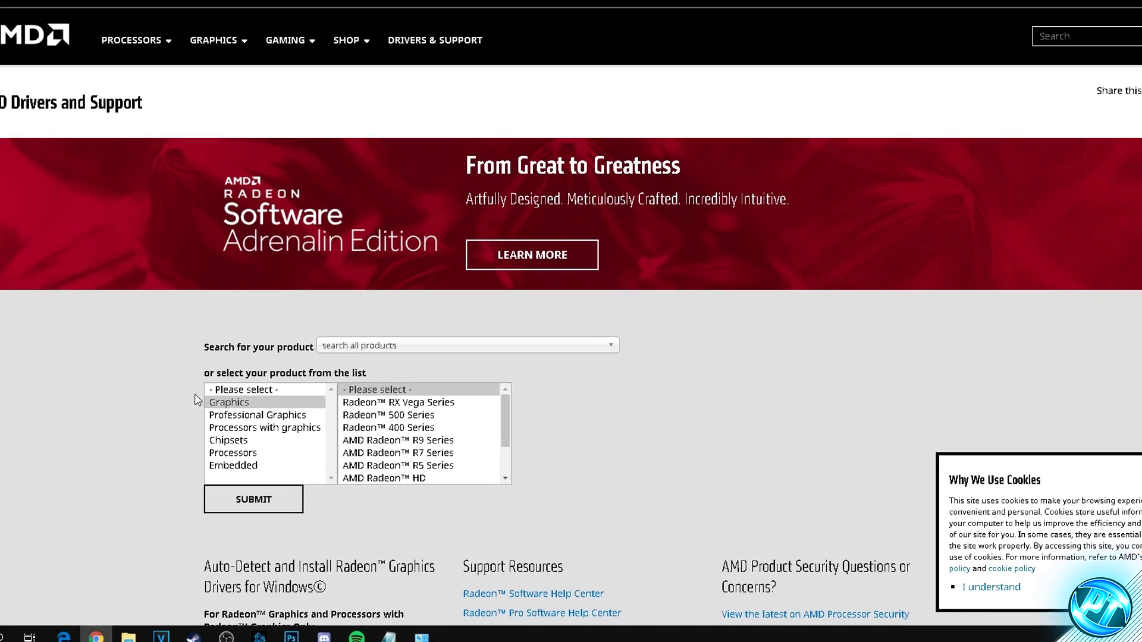
On AMD's Drivers and Support page, select Graphics, Radeon 500 Series, Radeon RX 500 Series and Radeon RX 570, and submit the selection
left_click(241, 420)
scroll(558, 331, "down", 1)
left_click_drag(553, 334, 549, 304)
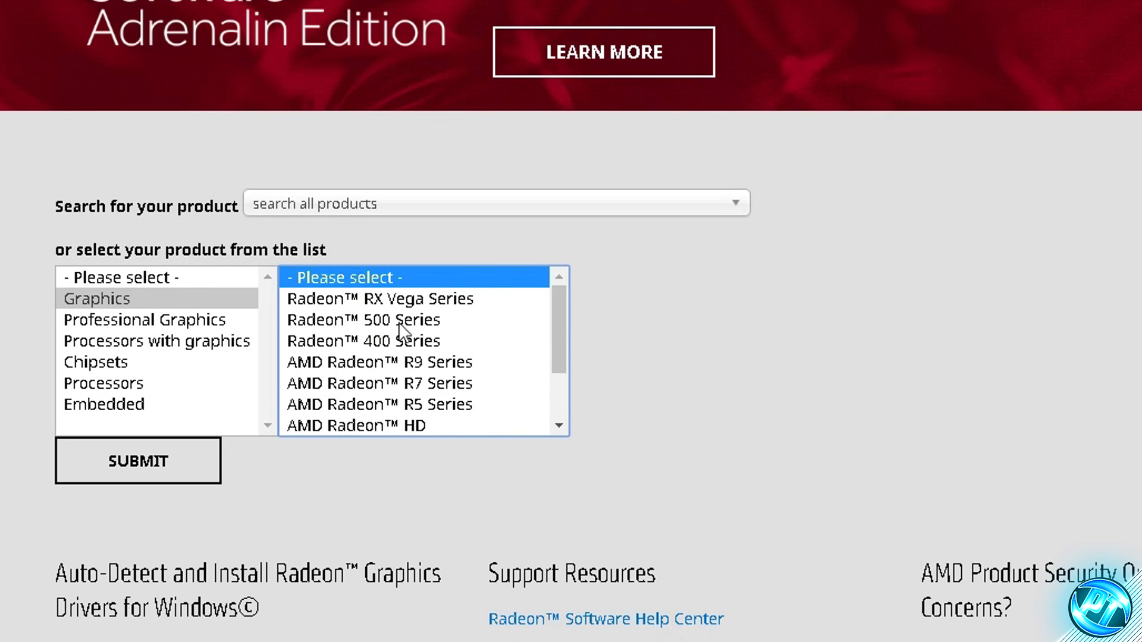
left_click(378, 321)
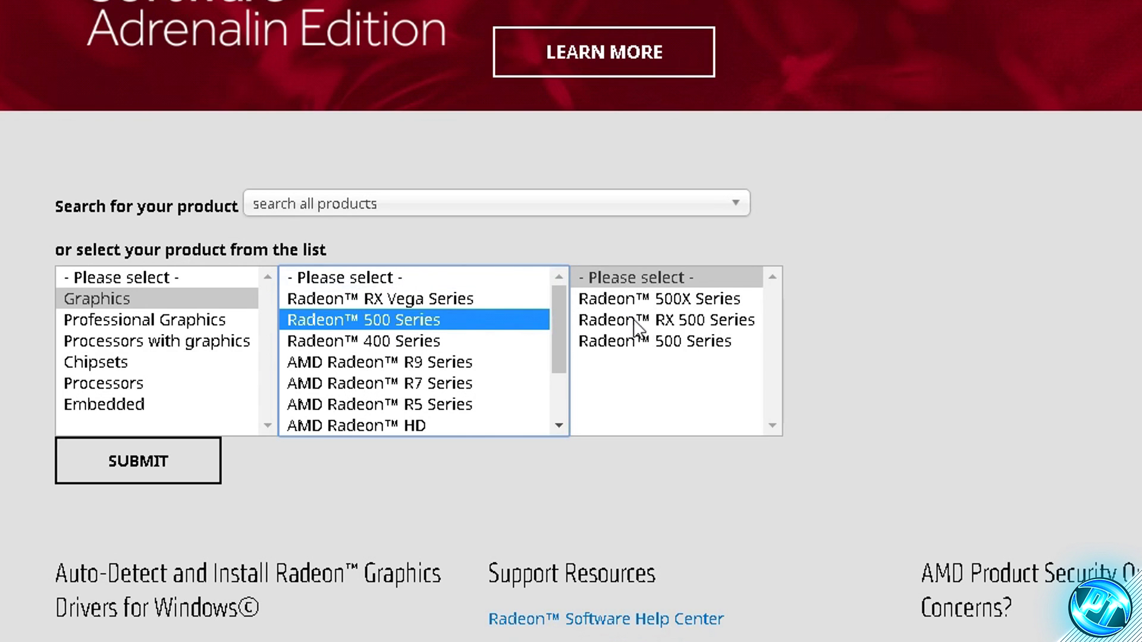
left_click(680, 322)
left_click(850, 321)
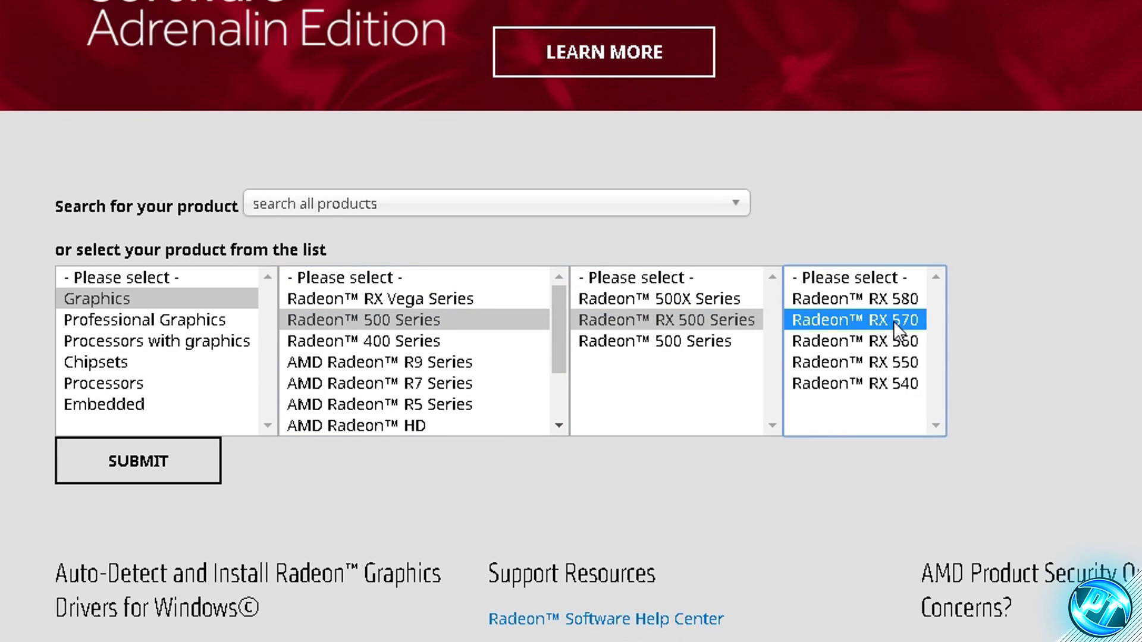
left_click(134, 464)
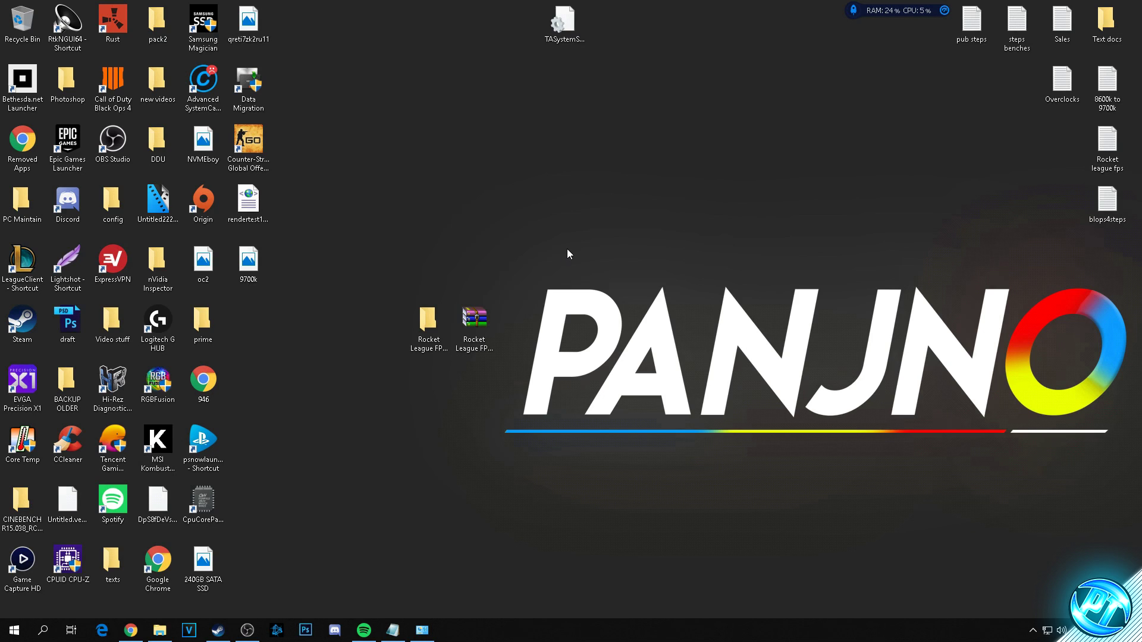
Launch nvidiaProfileInspector from the Optimizations folder of the Rocket League FPS pack and minimise the folder window
double_click(428, 321)
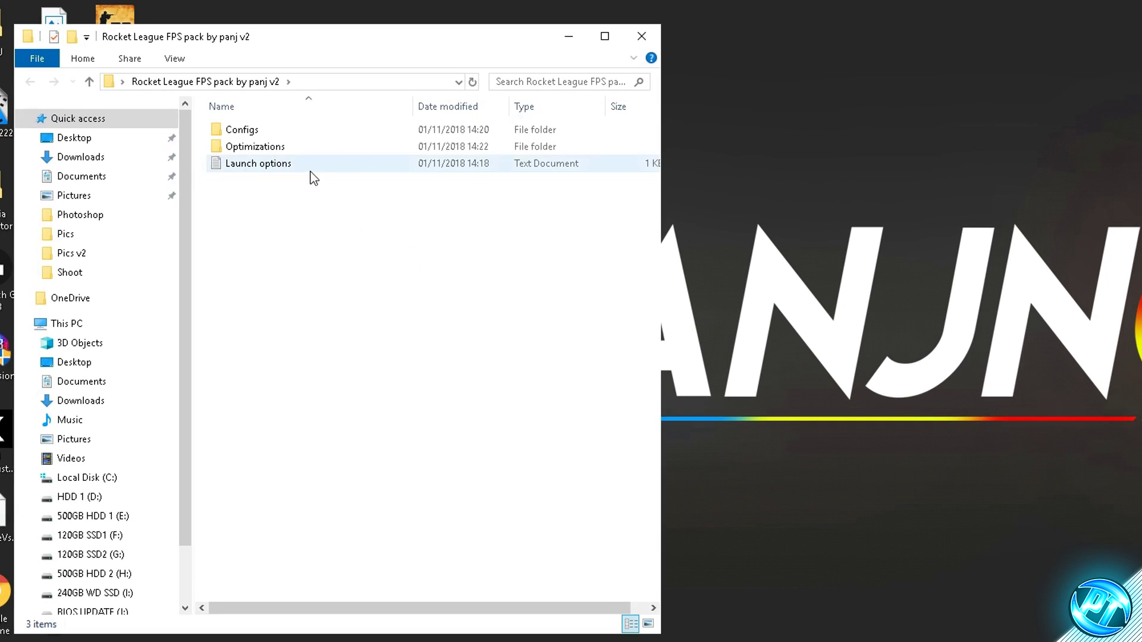
double_click(360, 217)
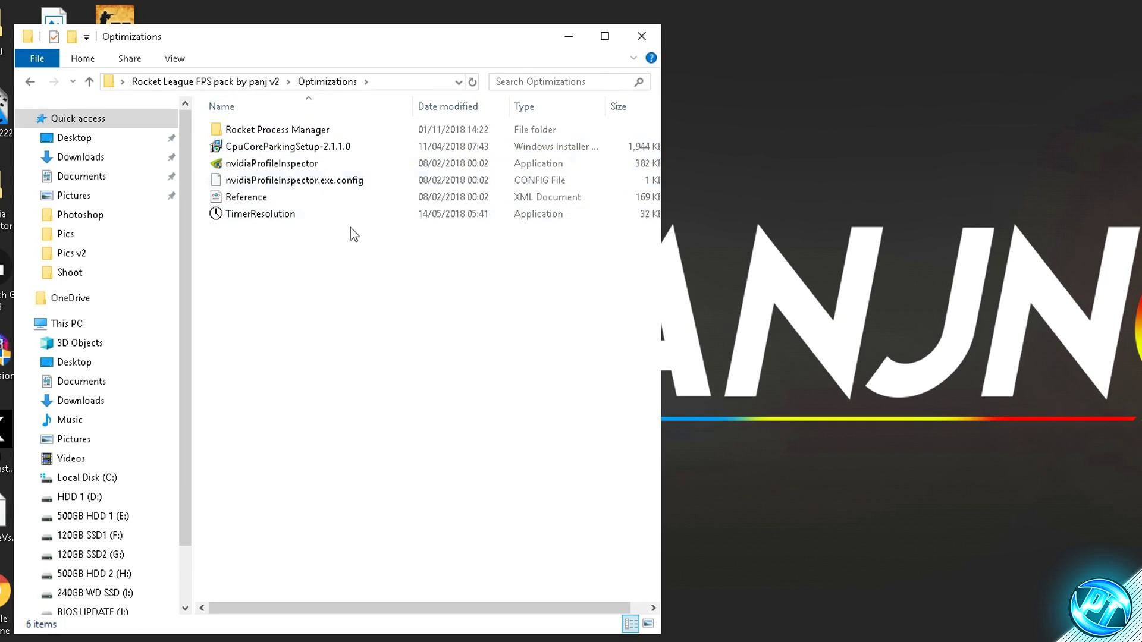
double_click(316, 166)
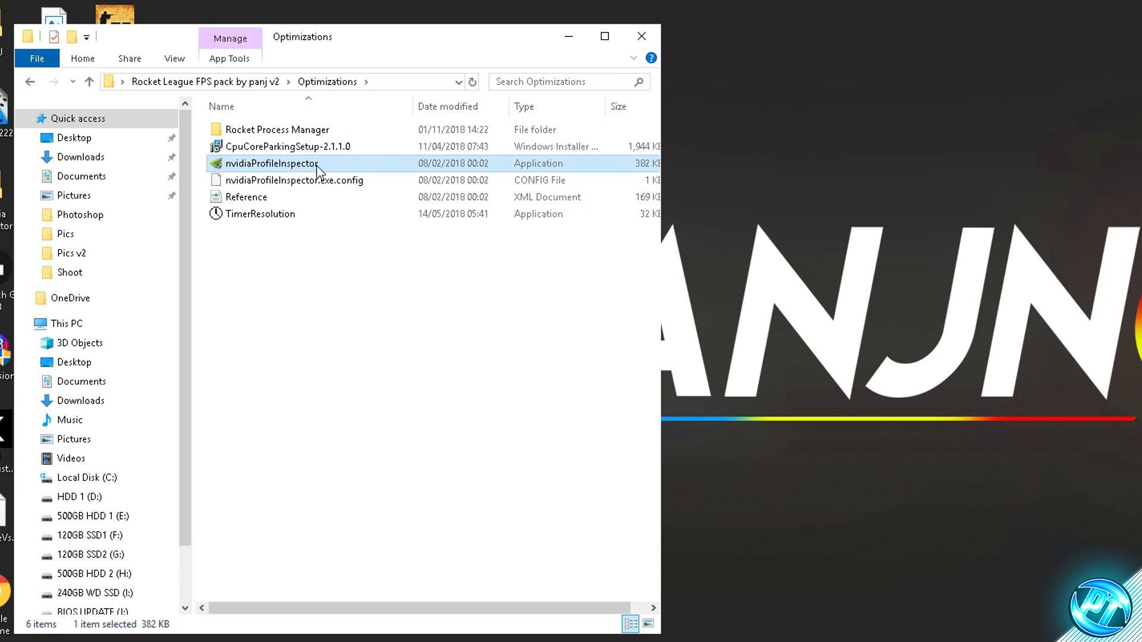
left_click(567, 33)
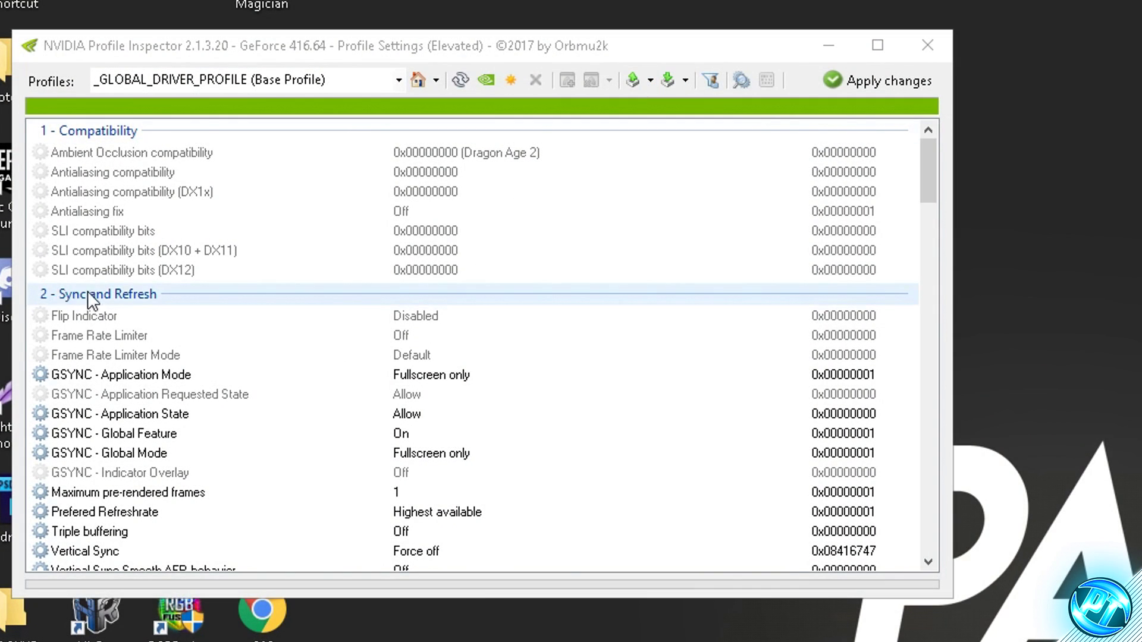
Set Frame Rate Limiter Mode to 0x00000004 PS_FRAMERATE_LIMITER_2_CONTROL_DELAY_FLIP_BY_FLIPMETERING, apply the changes, and close NVIDIA Profile Inspector
left_click(113, 355)
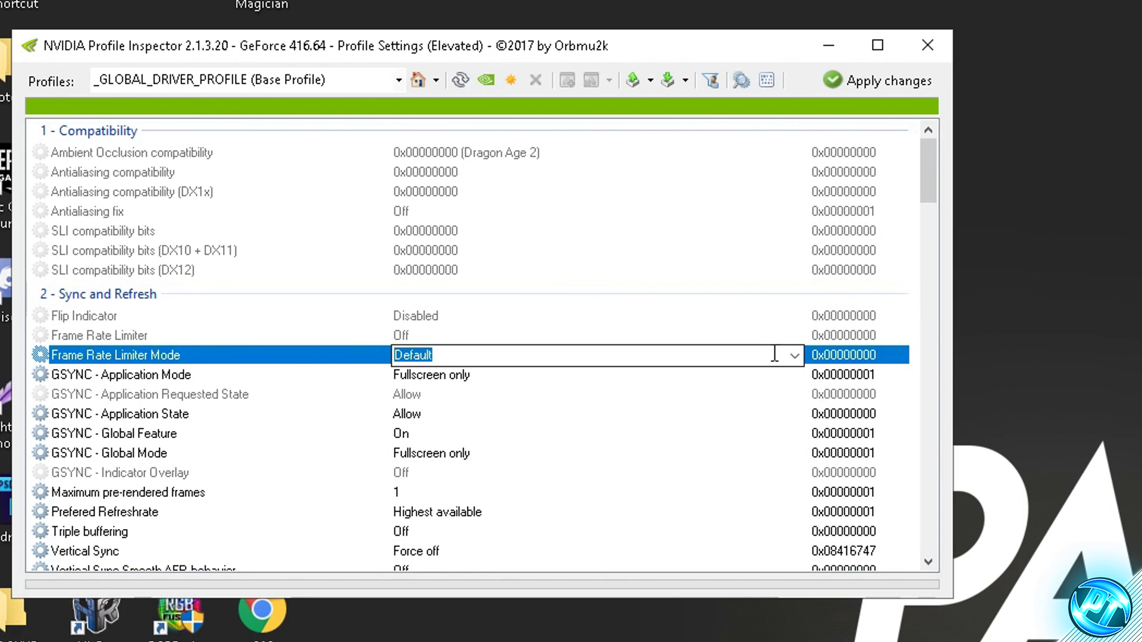
left_click(794, 355)
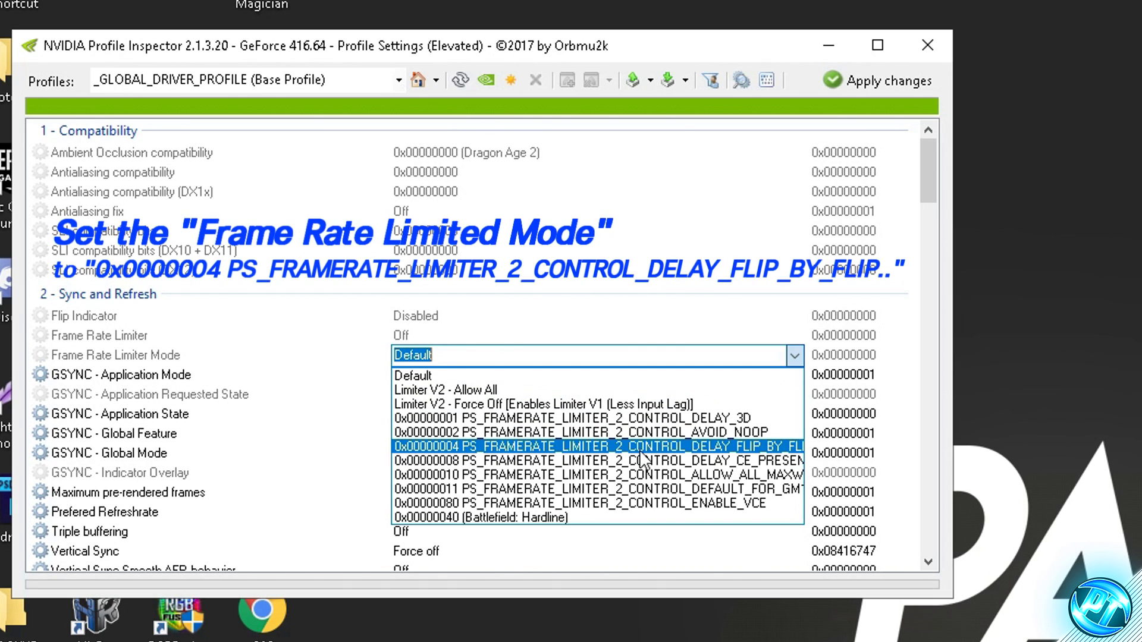
left_click(687, 445)
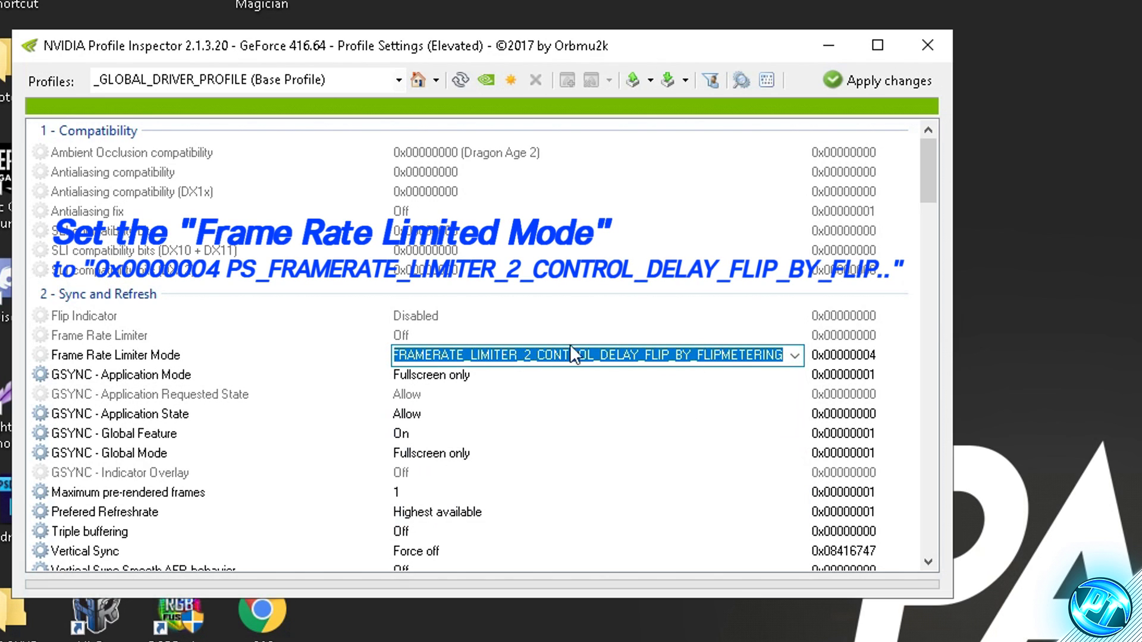
left_click(890, 87)
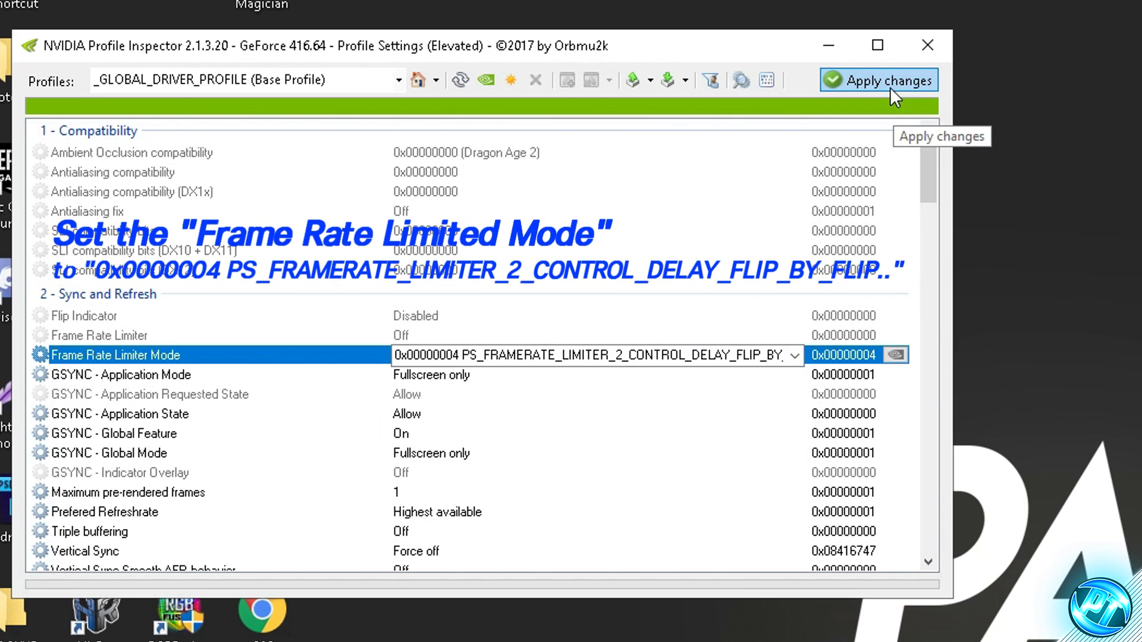
left_click(926, 48)
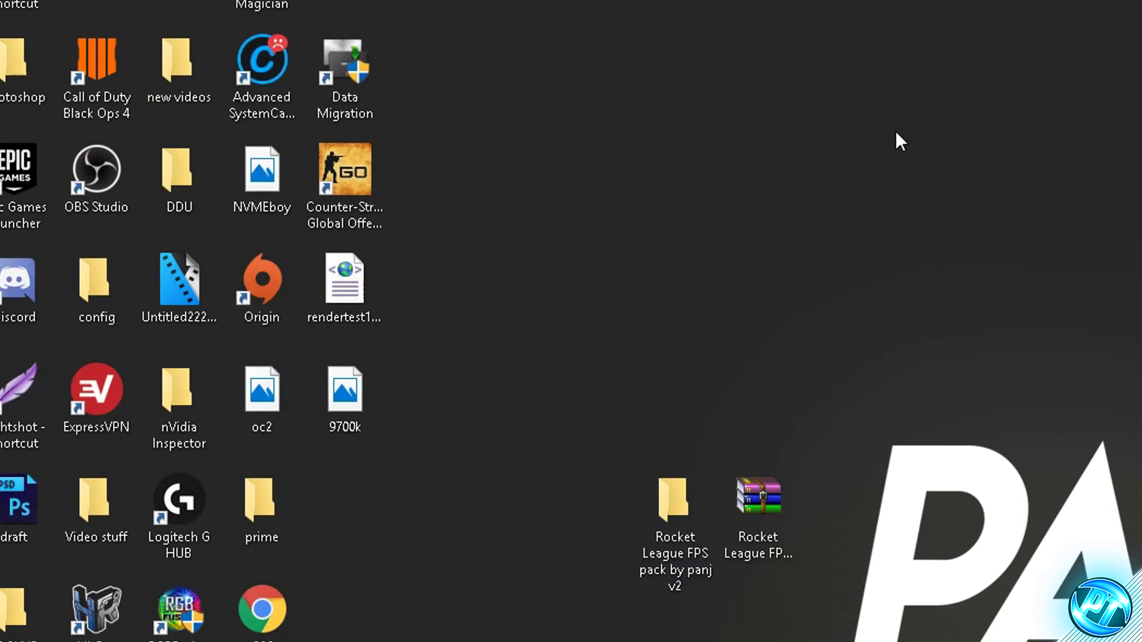